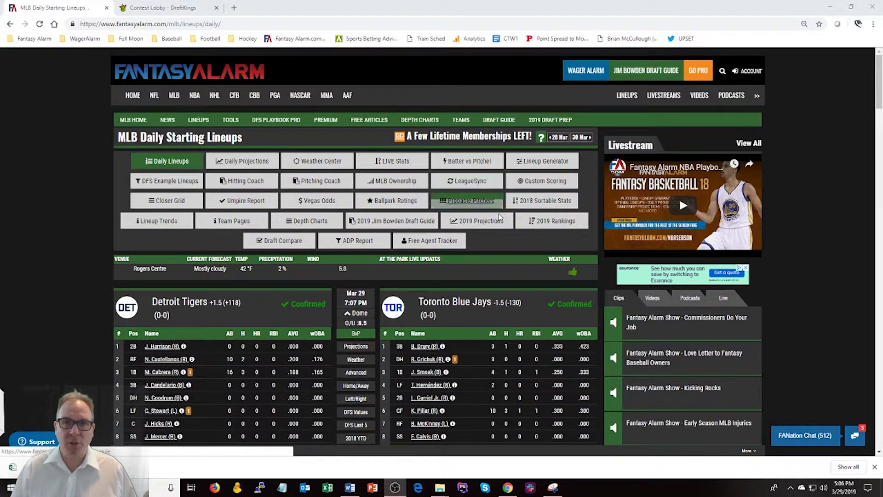
# - Show the Tigers–Blue Jays lineup projections, using Fanball scoring for Toronto and DK scoring for Detroit
pyautogui.moveTo(578, 128)
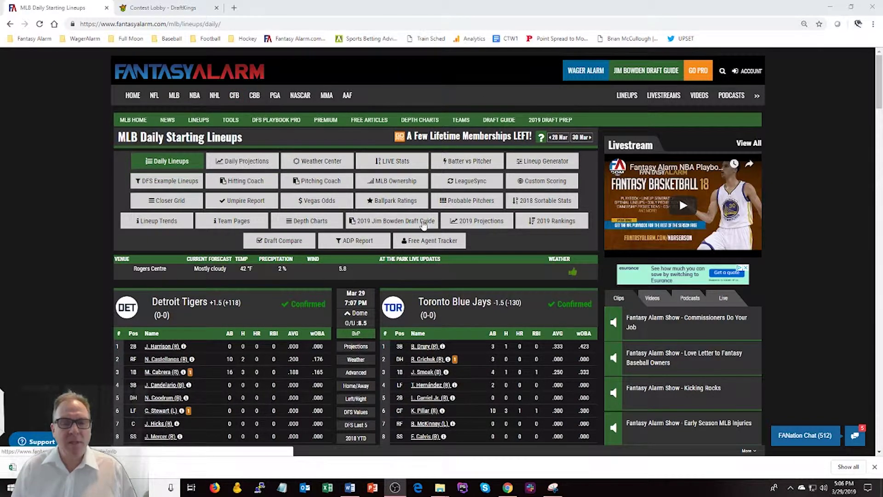
pyautogui.scroll(-2, 538, 295)
pyautogui.scroll(-2, 541, 291)
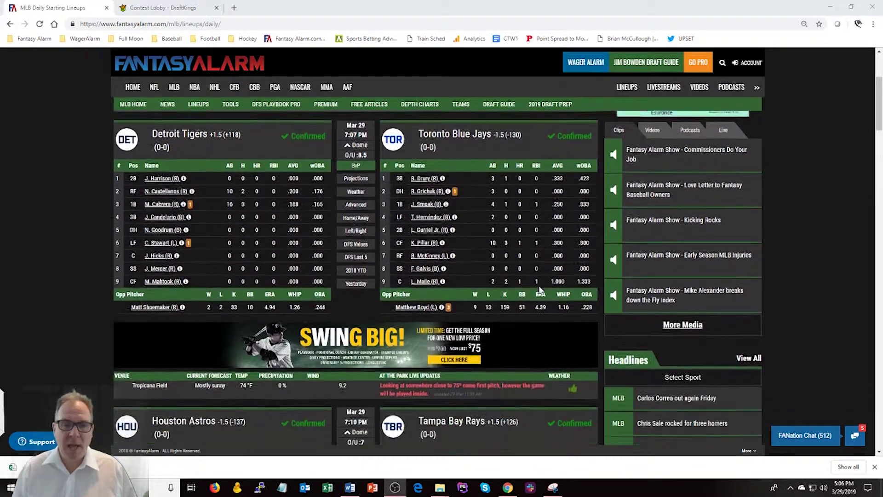
pyautogui.click(355, 163)
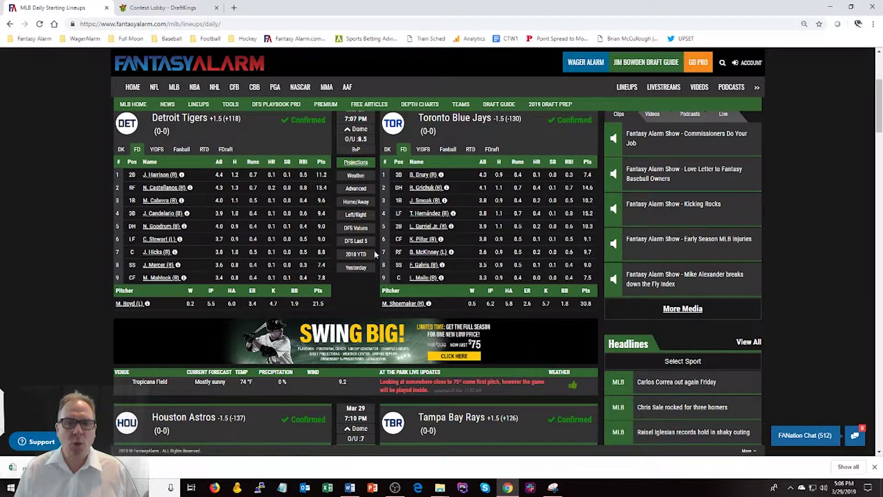
pyautogui.click(448, 151)
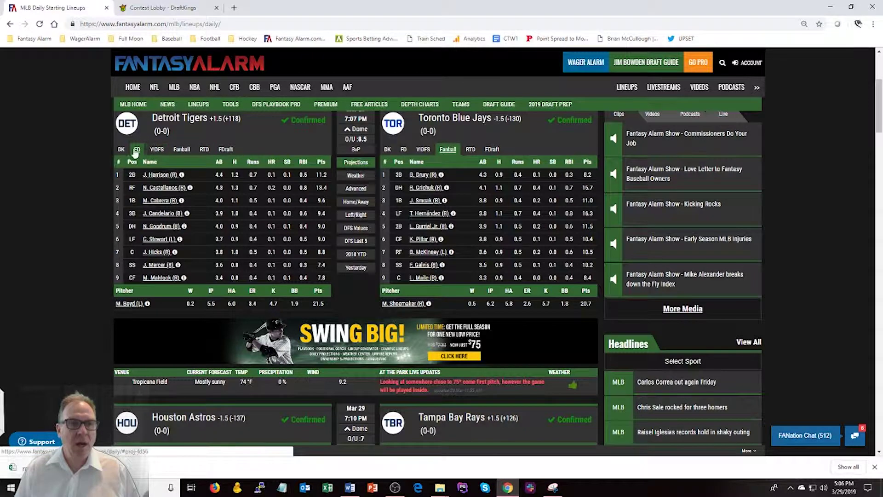
pyautogui.click(121, 150)
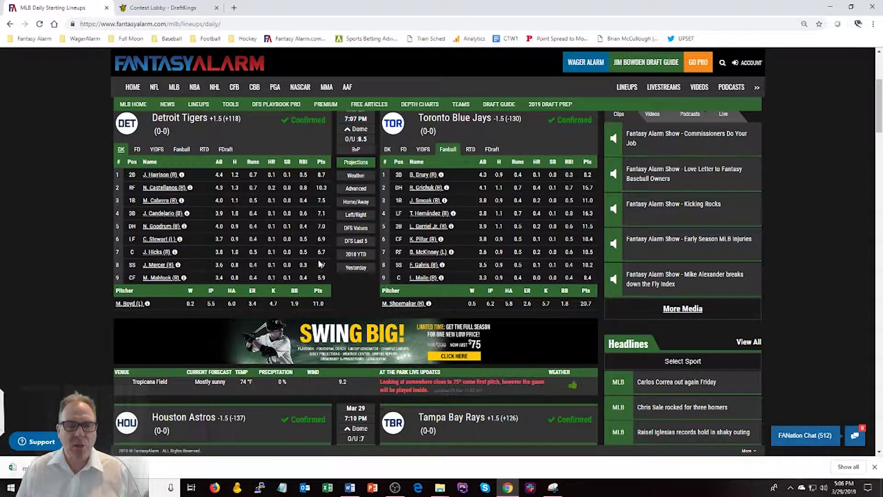
# - View the Advanced stats and the Home/Away splits for the Tigers–Blue Jays matchup
pyautogui.click(356, 190)
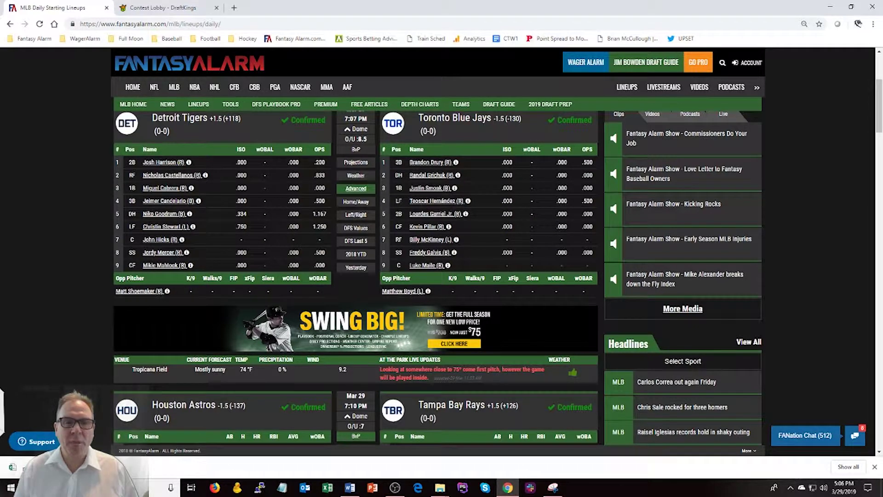
pyautogui.click(356, 205)
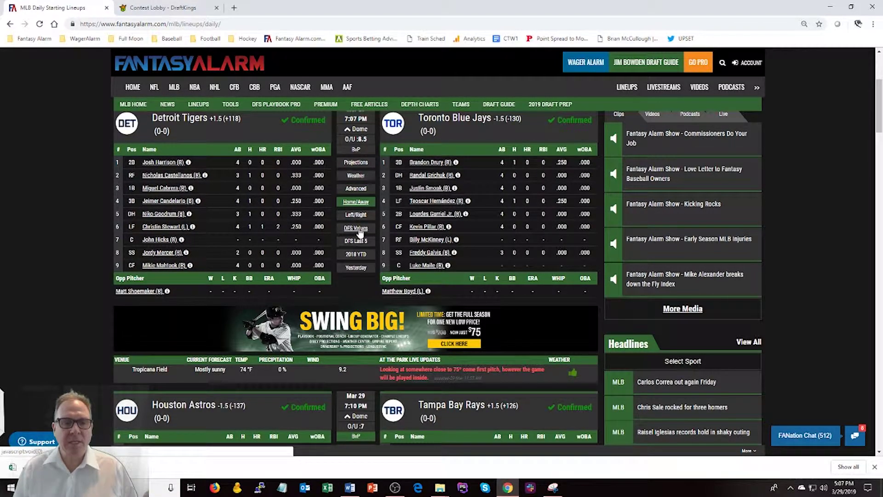
# - Show the matchup's DFS Values with the DK site selected for both the Blue Jays and the Tigers
pyautogui.click(357, 229)
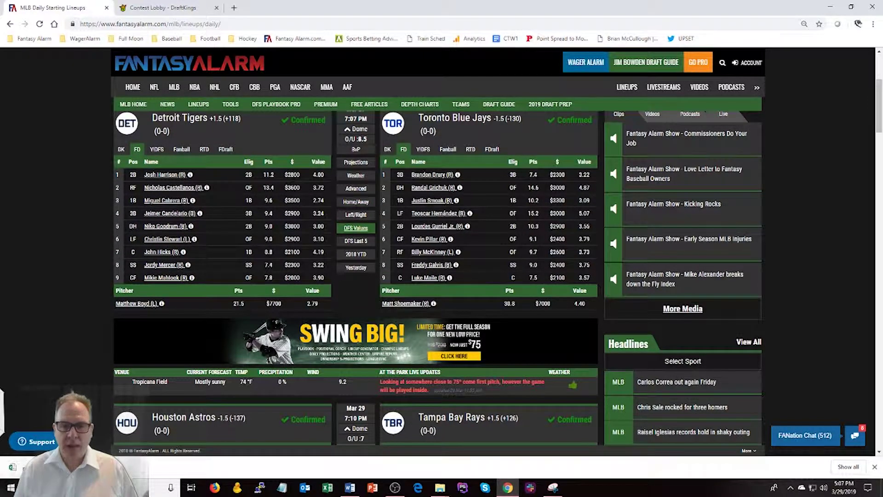
pyautogui.click(387, 149)
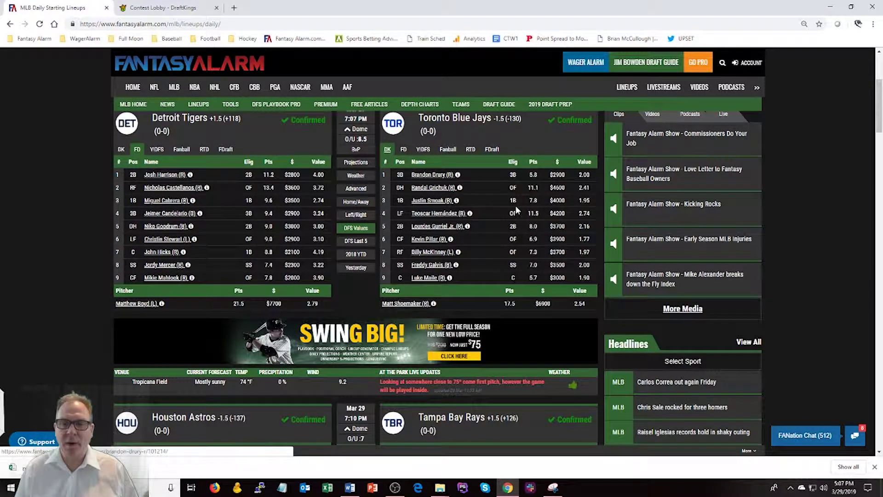
pyautogui.click(125, 153)
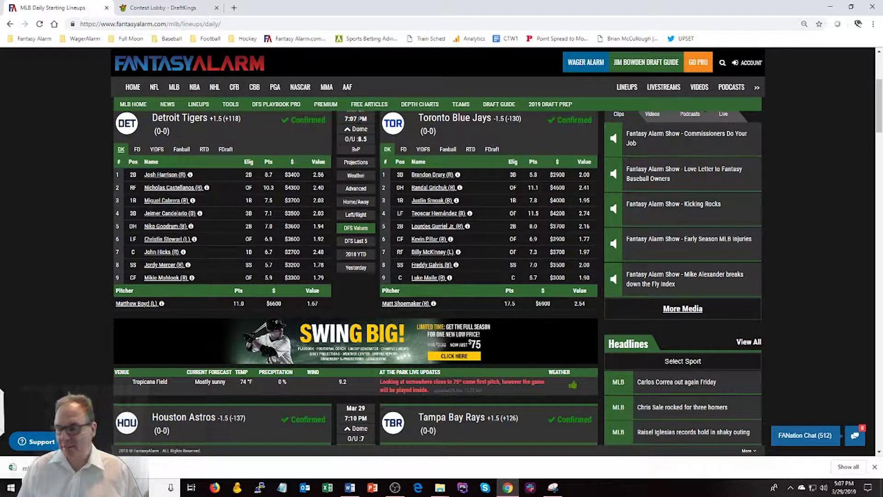
# - Switch the Blue Jays' DFS values to YDFS and look over the Astros–Rays lineups below
pyautogui.moveTo(365, 118); pyautogui.dragTo(337, 127)
pyautogui.scroll(1, 429, 181)
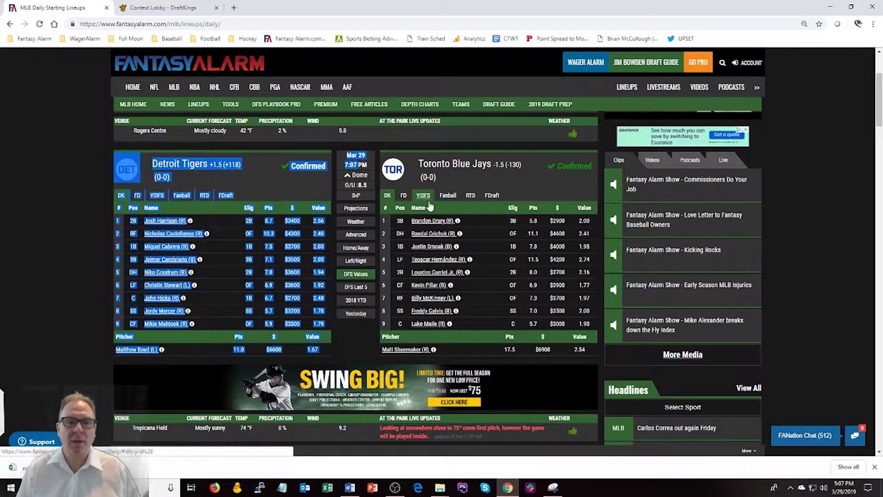
pyautogui.click(423, 195)
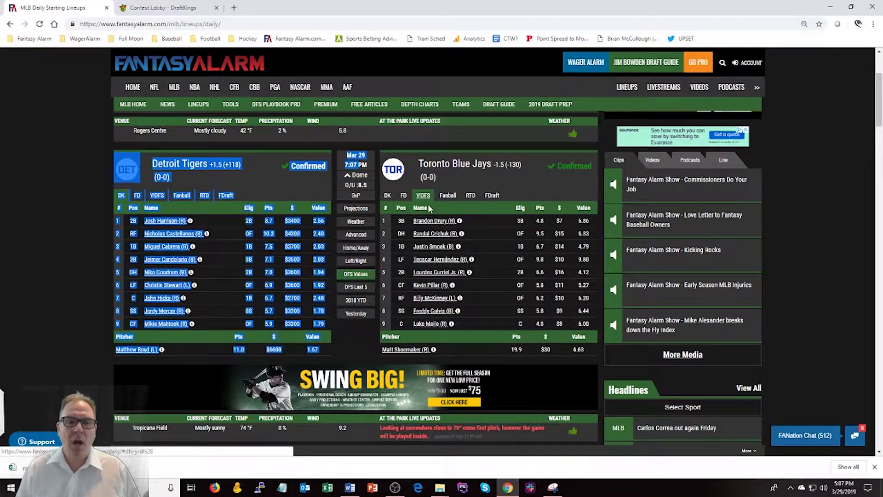
pyautogui.click(318, 184)
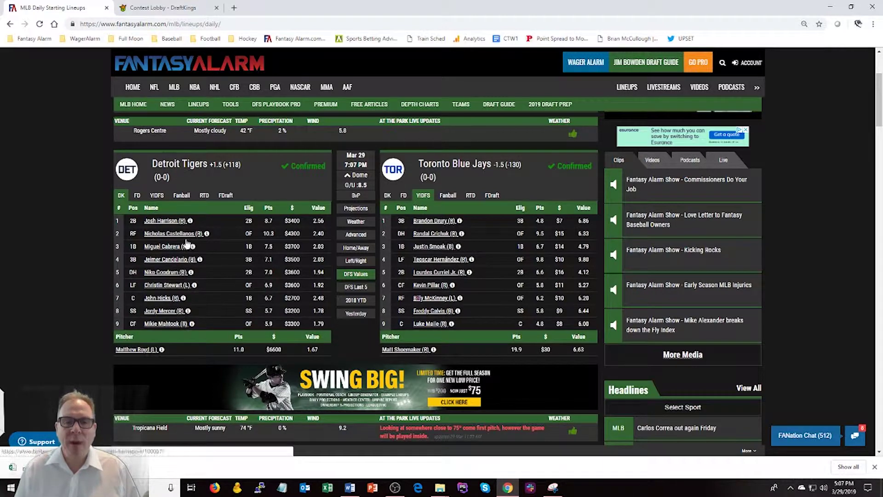
pyautogui.moveTo(451, 280)
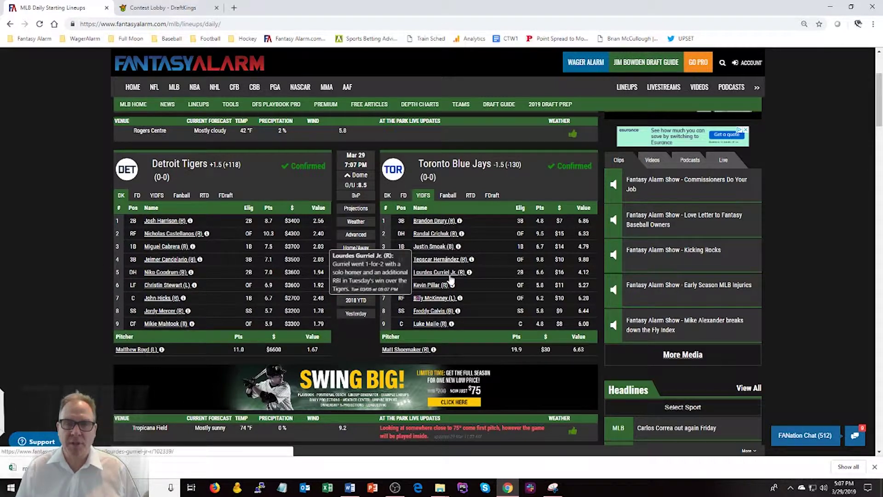
pyautogui.scroll(-9, 499, 265)
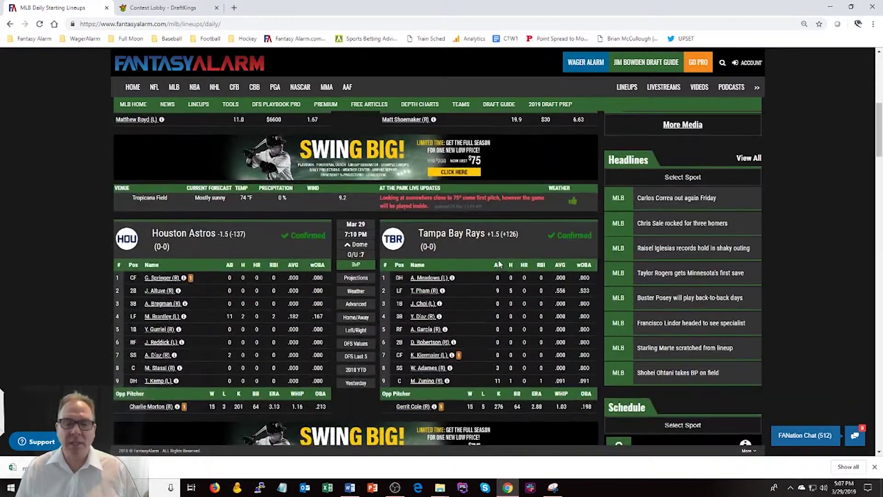
pyautogui.scroll(15, 499, 265)
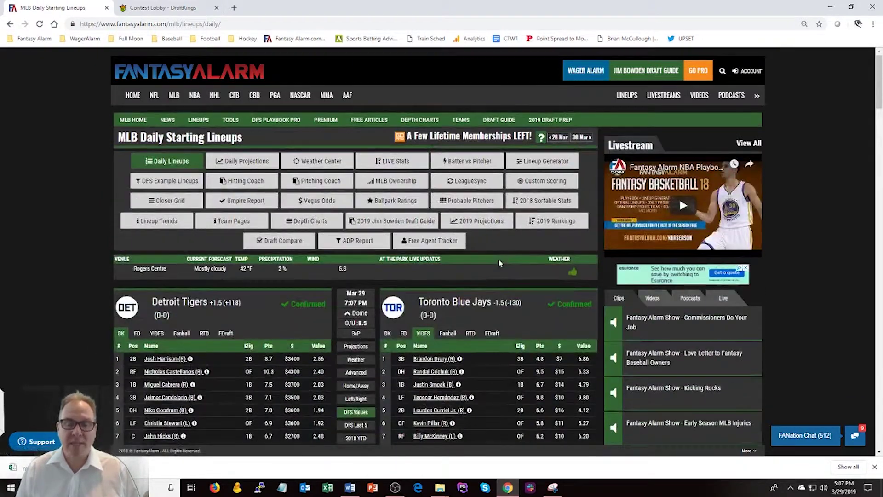
# - Open the MLB Daily Projections for March 29th and hide the introductory note
pyautogui.click(262, 165)
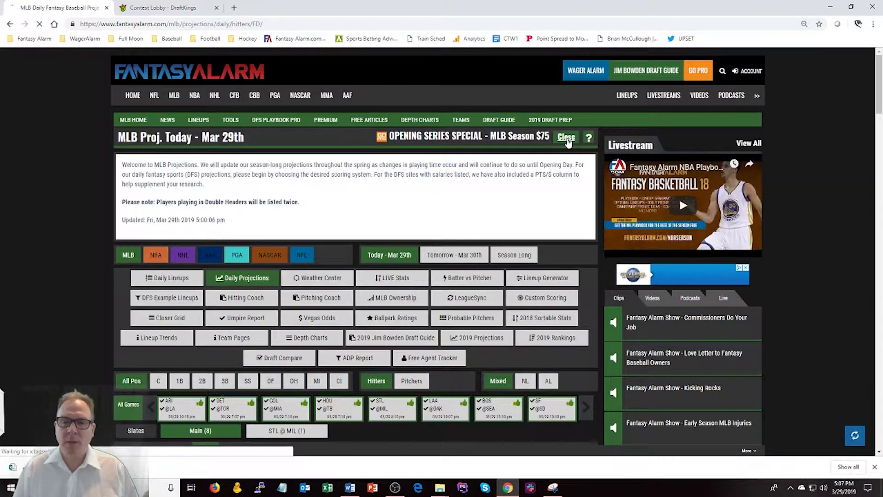
pyautogui.click(567, 137)
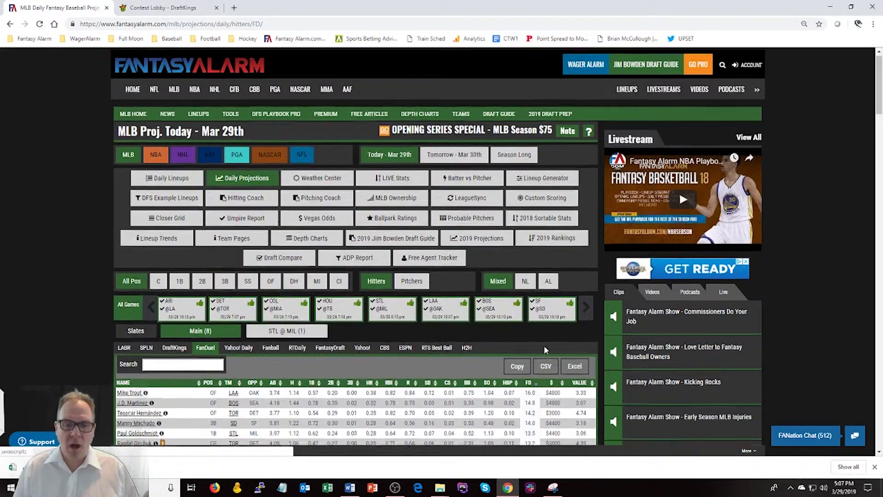
# - Filter the FanDuel hitter projections to the HOU @ TB game, restore all games, and look over the full list
pyautogui.scroll(-2, 529, 358)
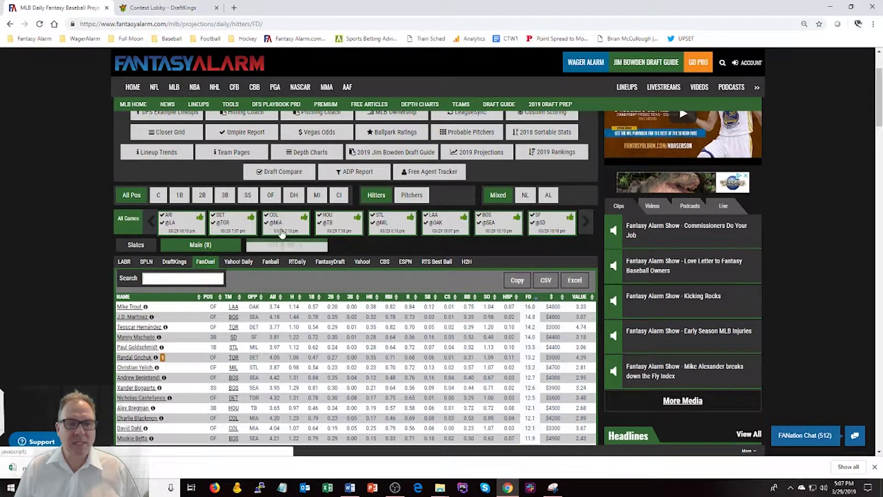
pyautogui.click(290, 229)
pyautogui.click(328, 223)
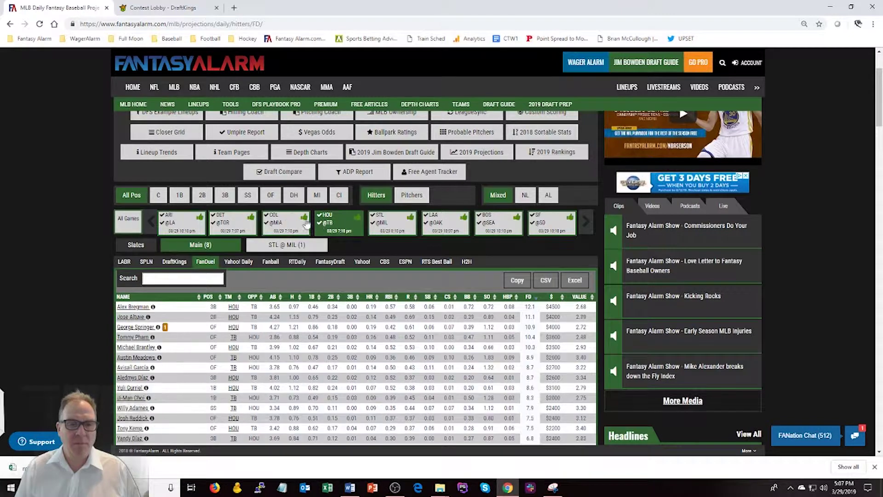
pyautogui.click(334, 223)
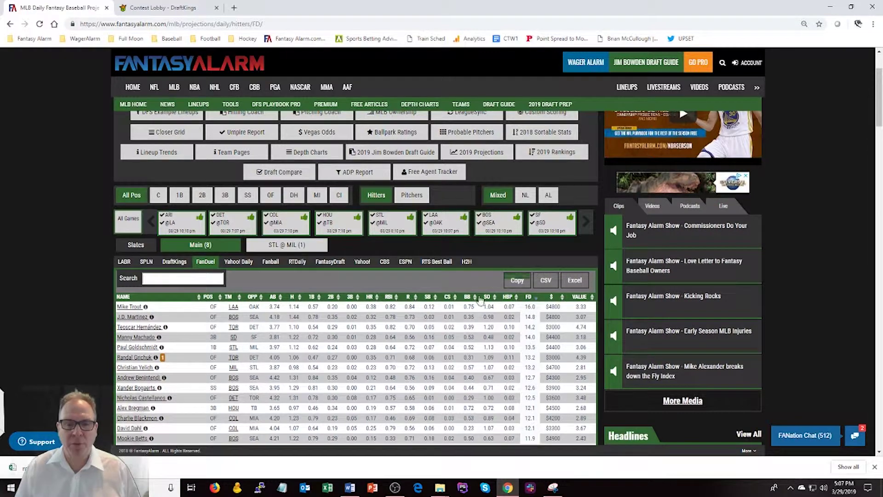
pyautogui.scroll(-3, 472, 361)
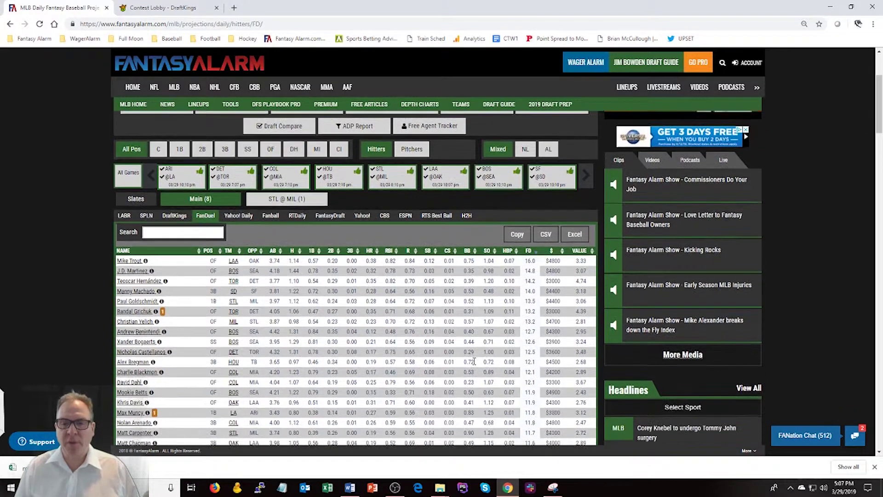
pyautogui.scroll(5, 473, 361)
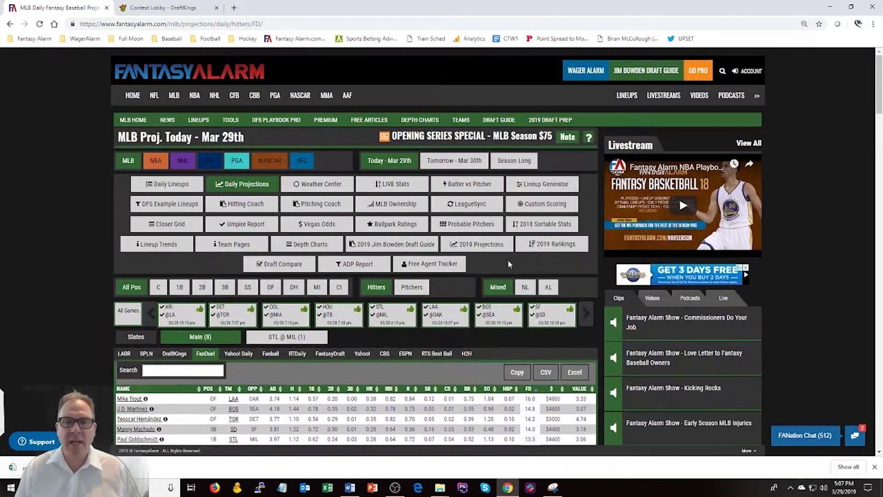
# - Switch to the Season Long projections, hide the introductory note, and look over the hitter list
pyautogui.click(511, 160)
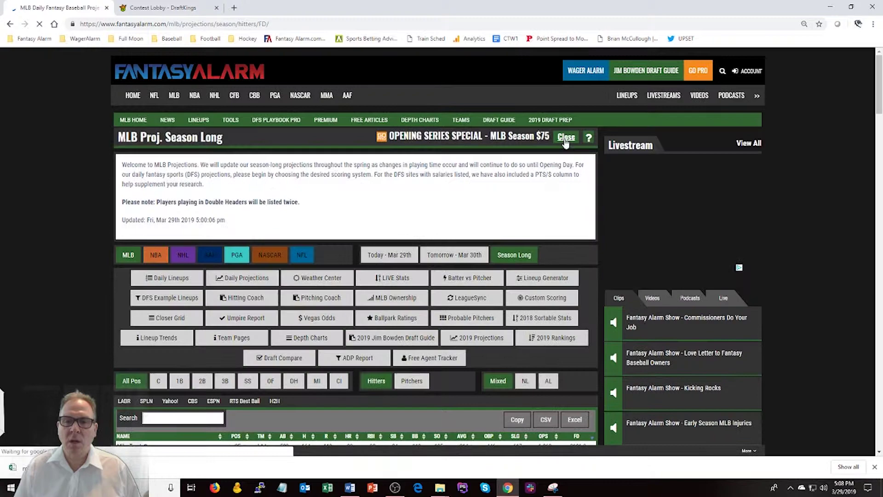
pyautogui.click(566, 137)
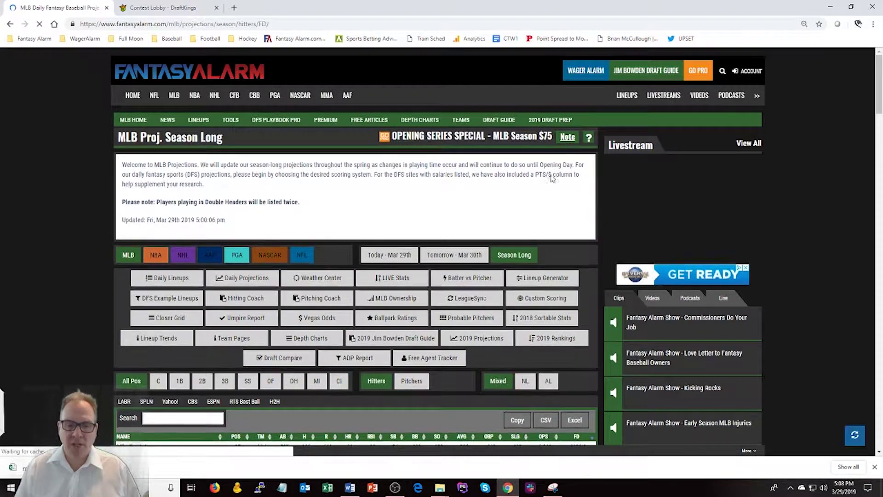
pyautogui.scroll(-3, 490, 294)
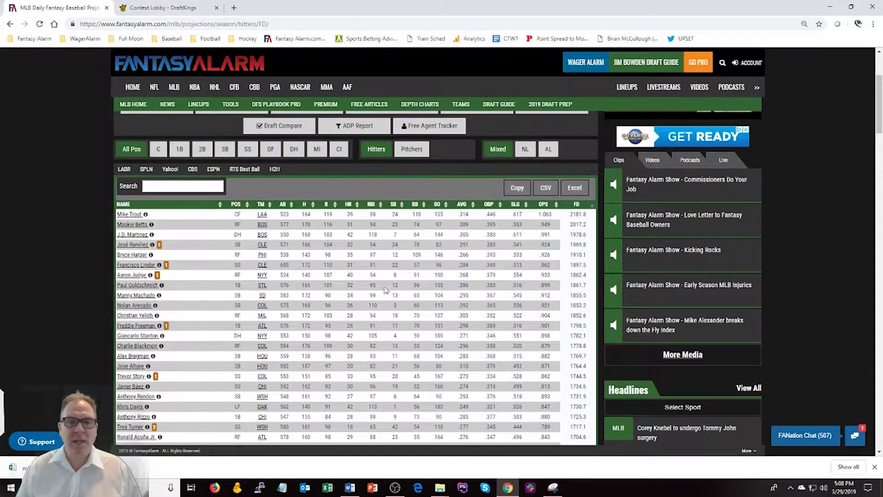
pyautogui.scroll(1, 385, 289)
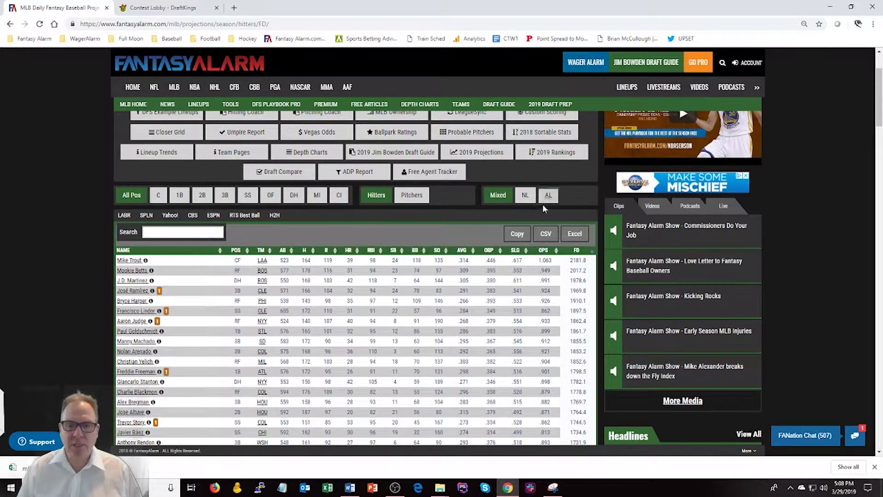
pyautogui.scroll(2, 315, 193)
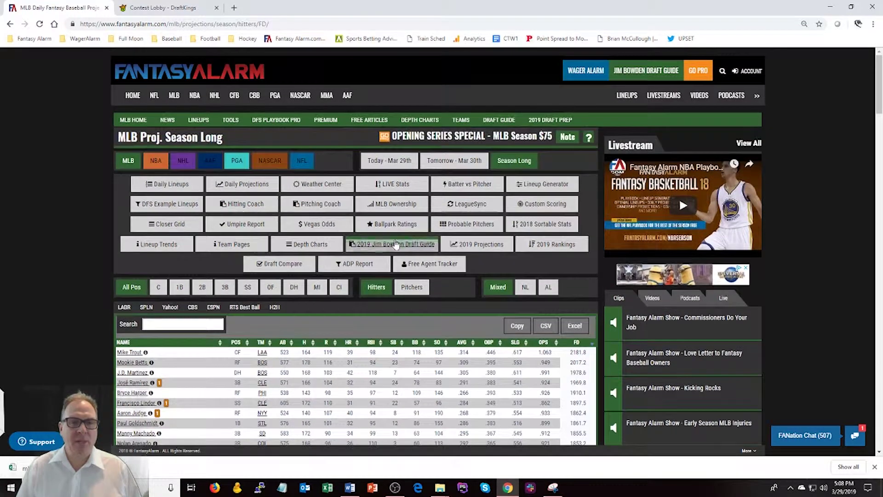
# - Open the Weather Center and review the wind, precipitation and hourly forecast of each game through Boston at Seattle
pyautogui.click(314, 189)
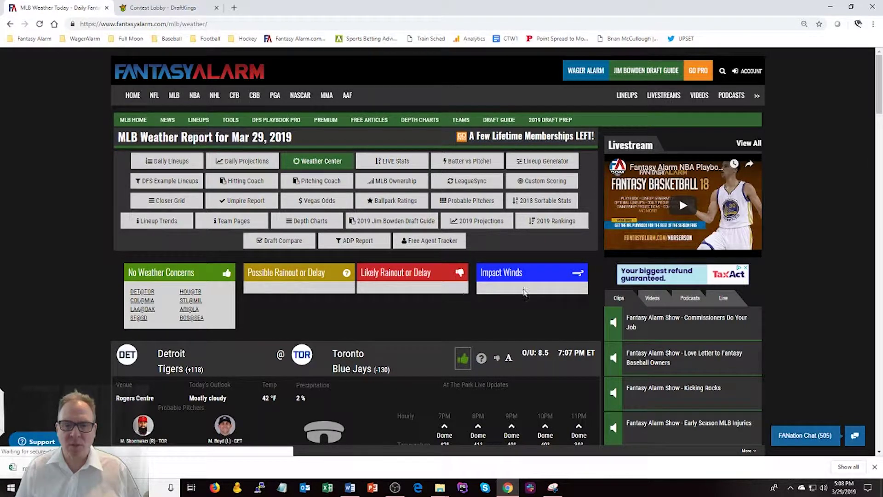
pyautogui.scroll(-1, 532, 346)
pyautogui.scroll(-8, 532, 345)
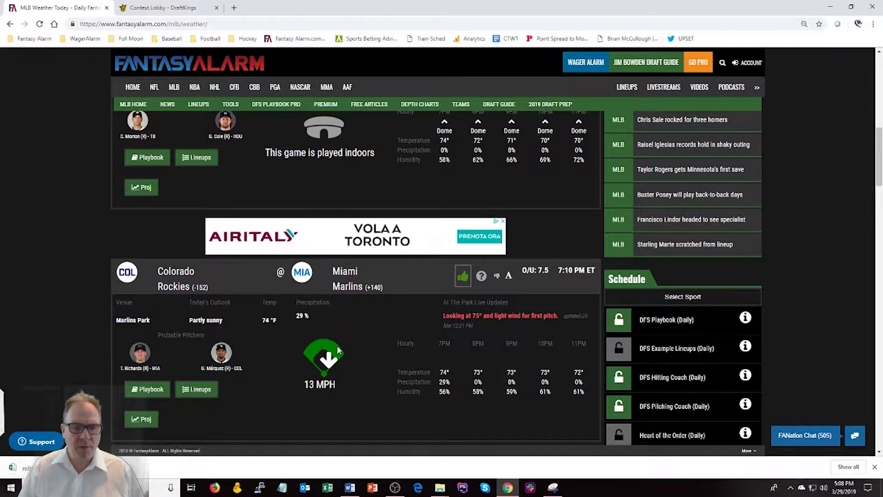
pyautogui.scroll(-1, 411, 359)
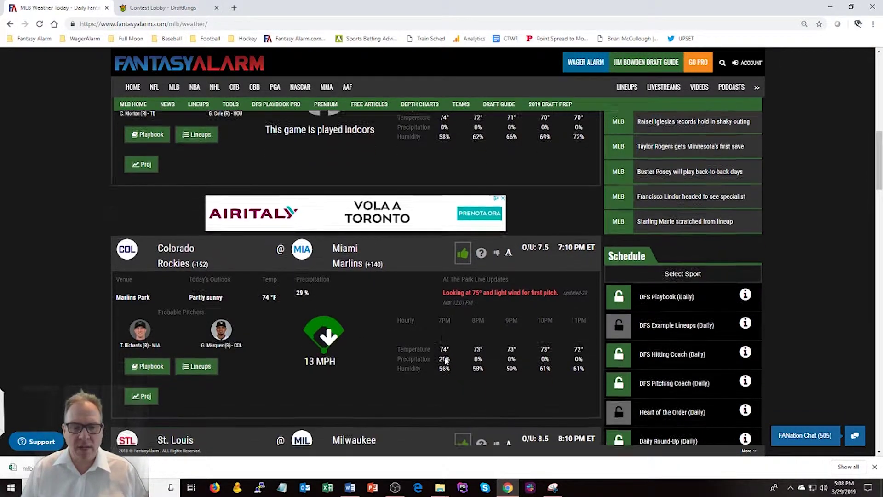
pyautogui.scroll(-9, 463, 341)
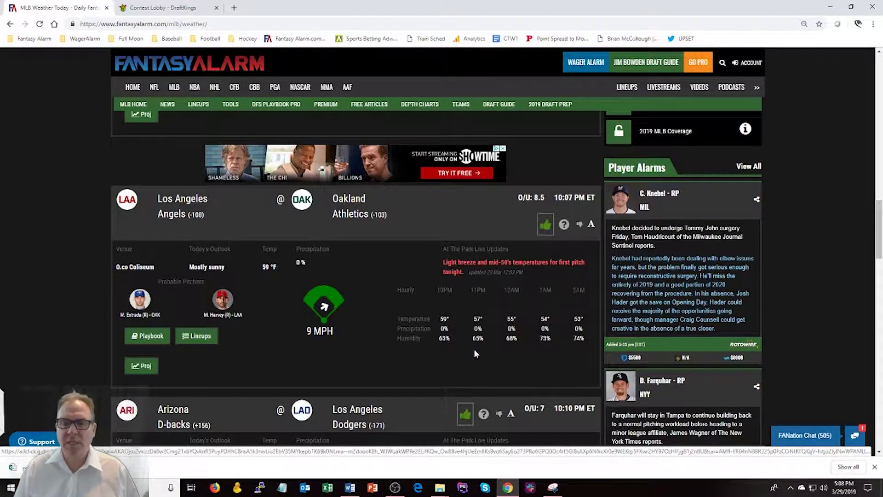
pyautogui.scroll(-10, 476, 351)
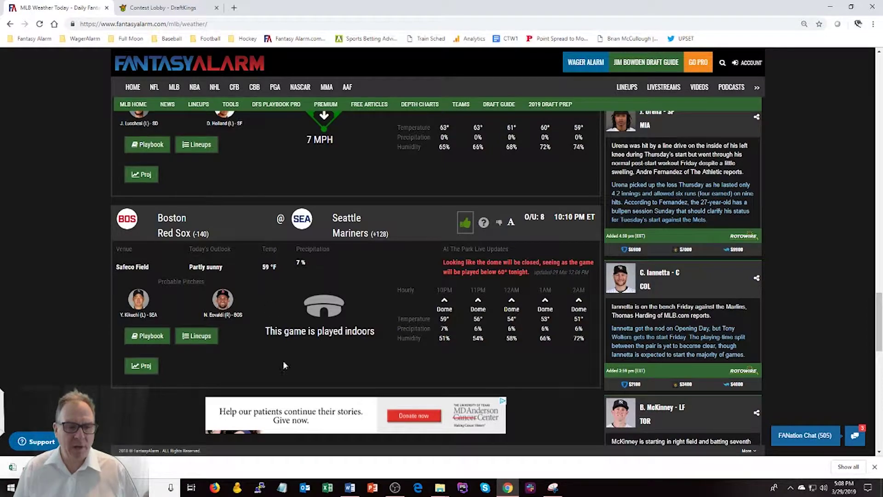
# - Open the 2018 Sortable Stats for March 28th and sort the DraftKings hitters by stolen bases, then by home runs
pyautogui.scroll(20, 462, 316)
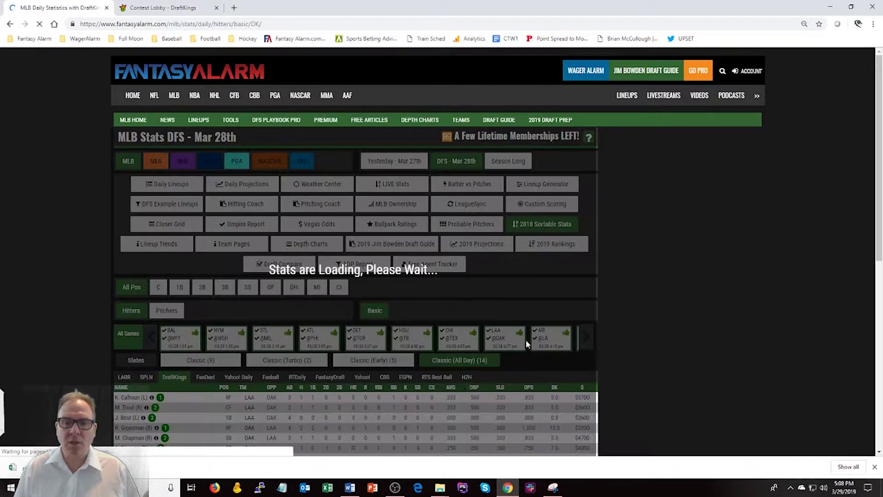
pyautogui.scroll(-2, 458, 400)
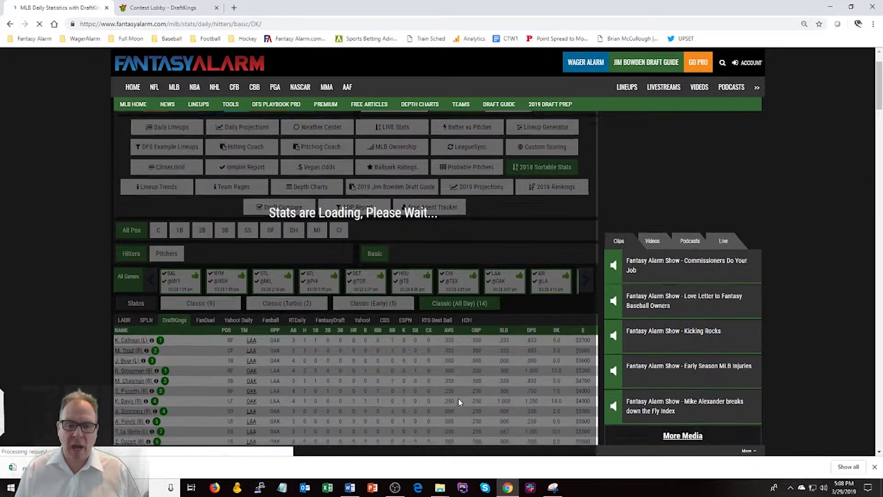
pyautogui.click(417, 297)
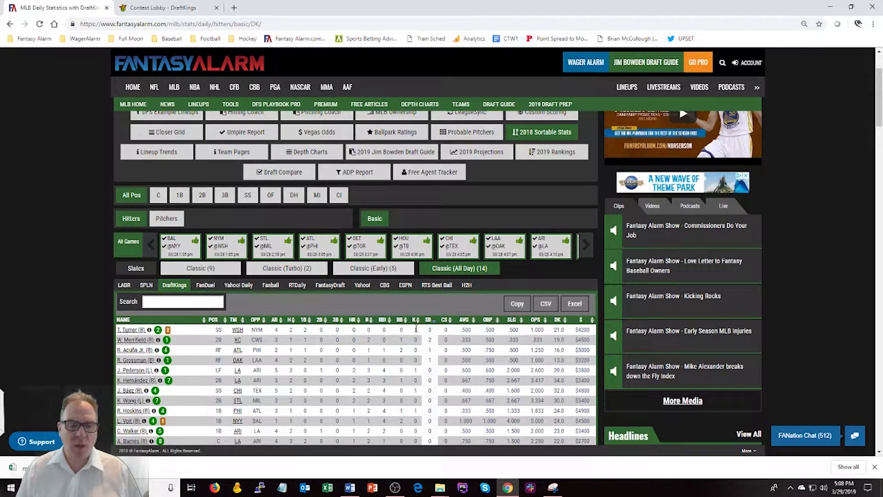
pyautogui.click(352, 320)
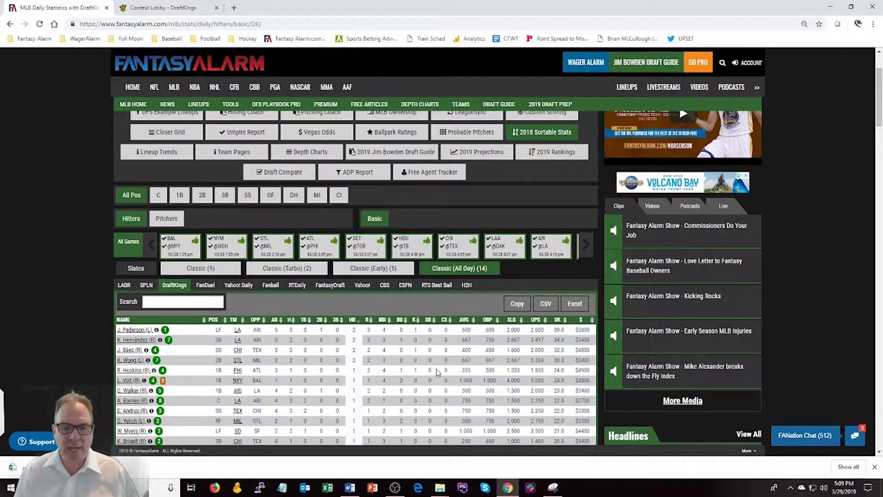
pyautogui.scroll(3, 437, 373)
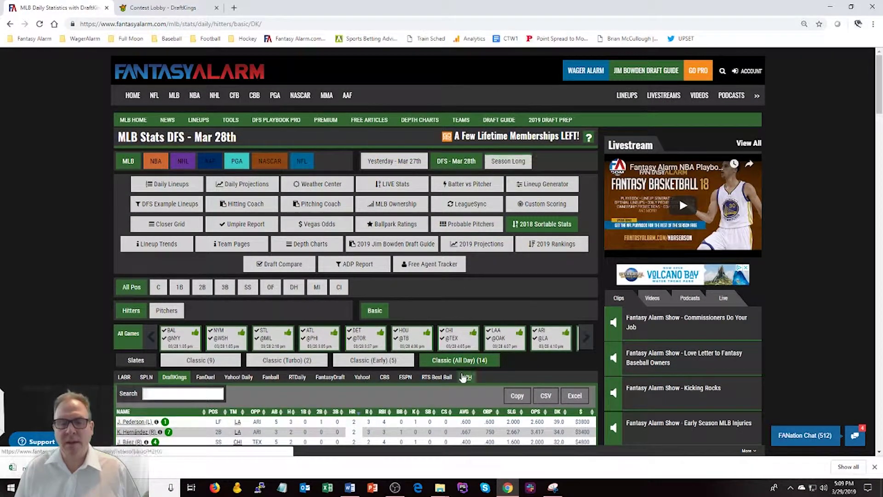
pyautogui.scroll(-2, 473, 306)
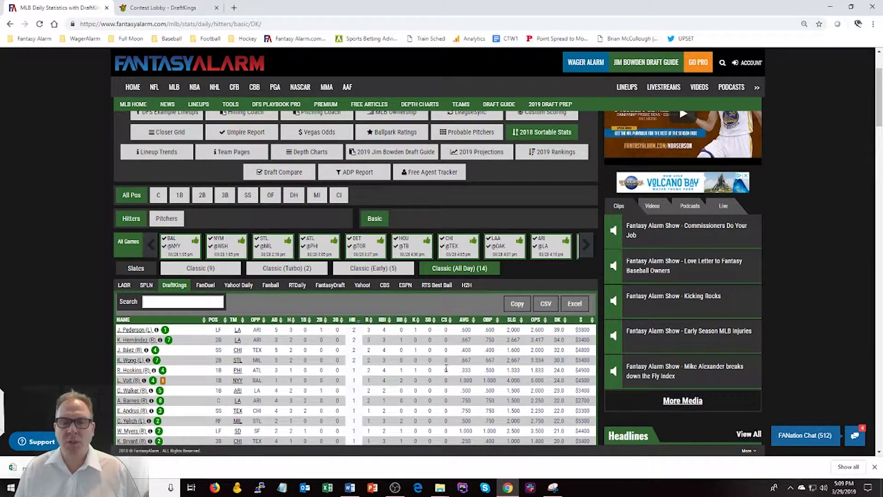
pyautogui.scroll(2, 450, 371)
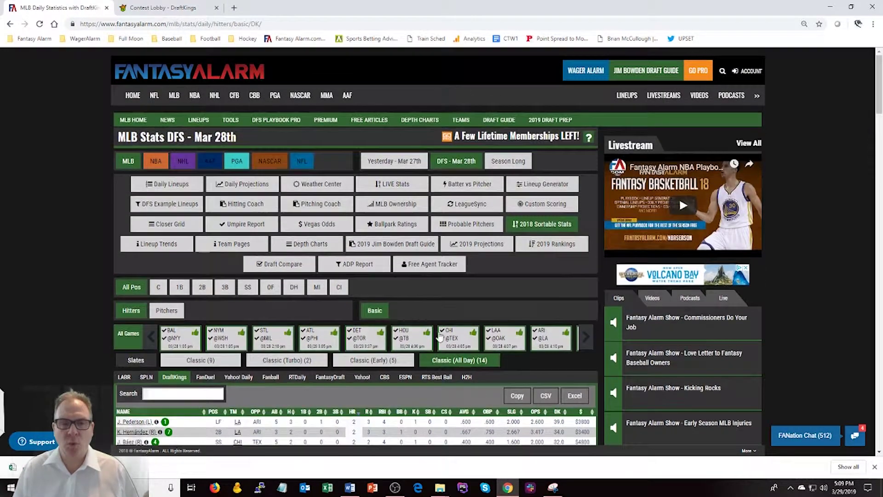
# - Open the Batter vs Pitcher tool and look over the coach's notes and the FanDuel hitter matchups
pyautogui.click(481, 190)
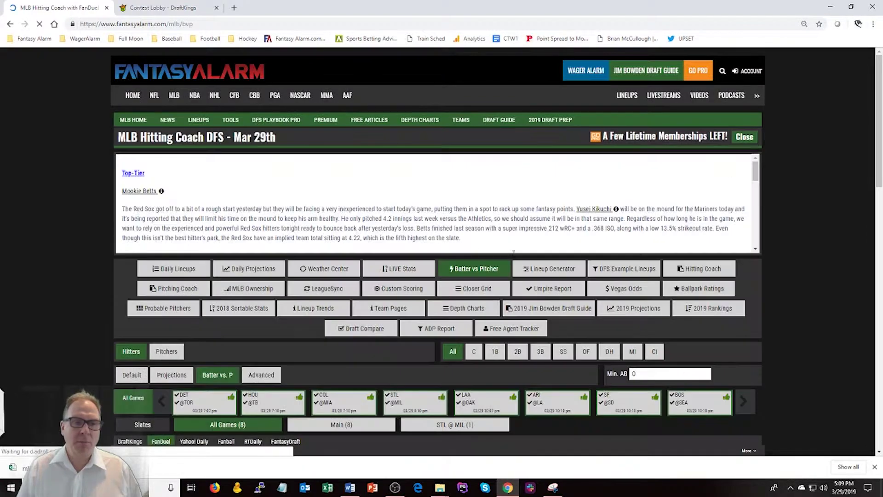
pyautogui.scroll(-5, 450, 207)
pyautogui.scroll(-5, 450, 208)
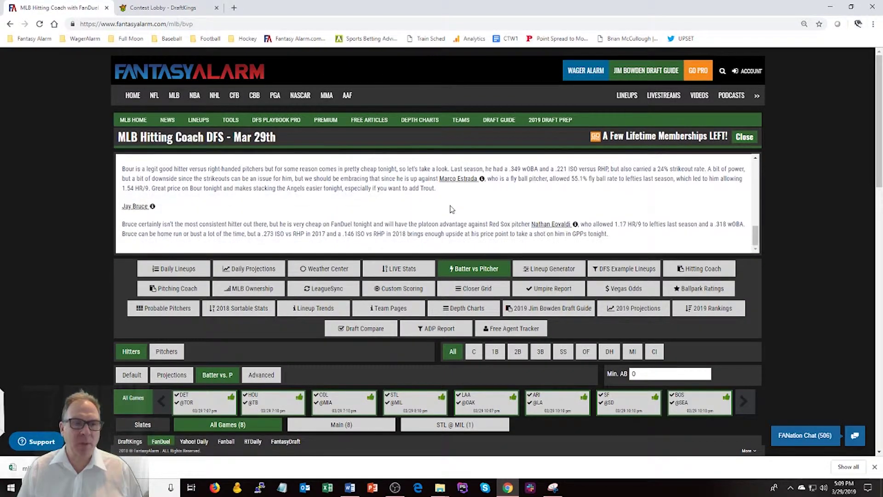
pyautogui.scroll(-5, 421, 333)
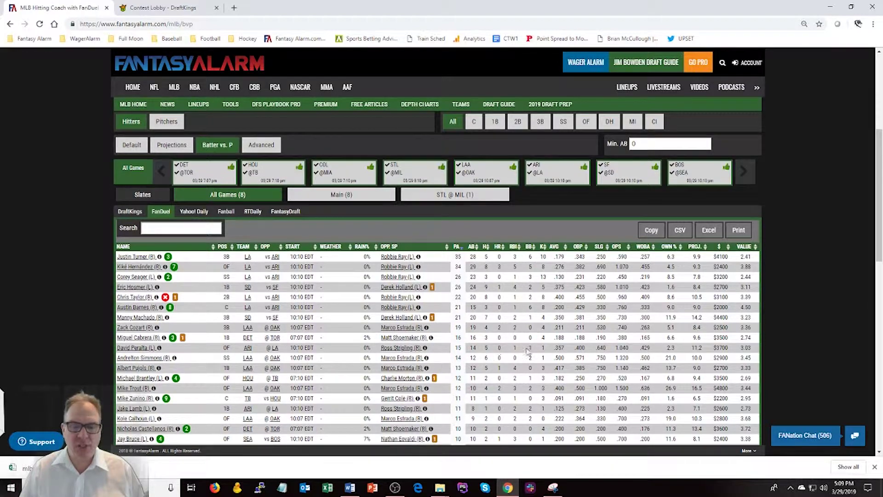
pyautogui.scroll(-5, 633, 293)
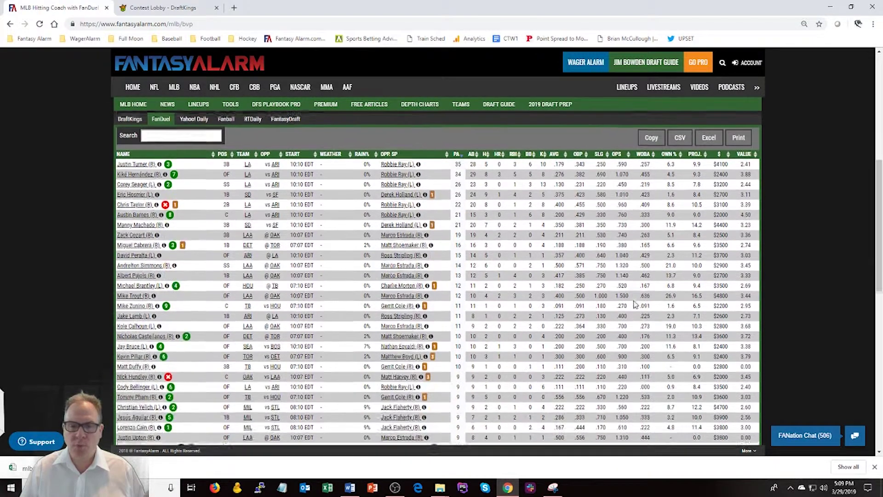
# - Sort the batter-versus-pitcher table by home runs, then filter it to the DET @ TOR game and restore all games
pyautogui.scroll(5, 494, 253)
pyautogui.click(496, 248)
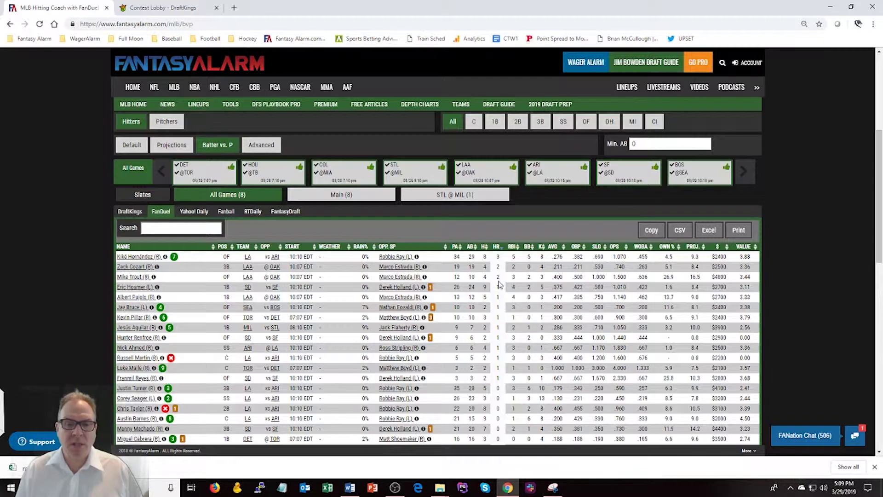
pyautogui.scroll(-3, 506, 295)
pyautogui.scroll(3, 515, 297)
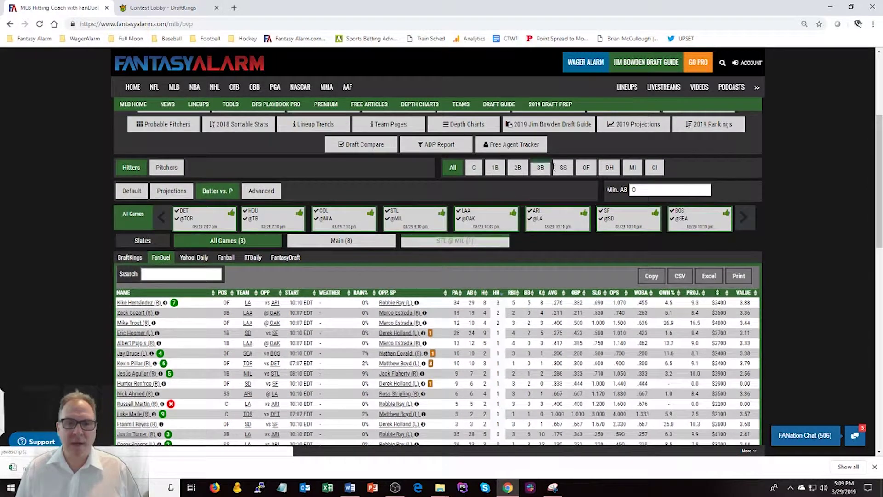
pyautogui.click(191, 220)
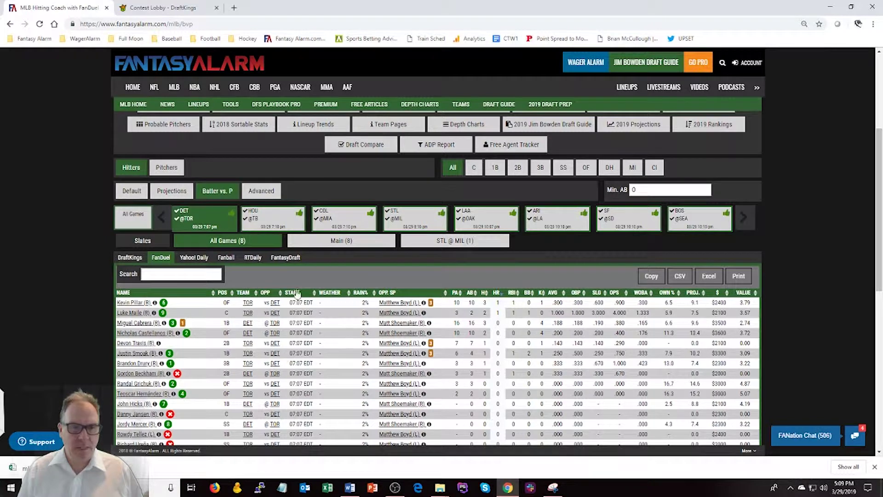
pyautogui.click(192, 222)
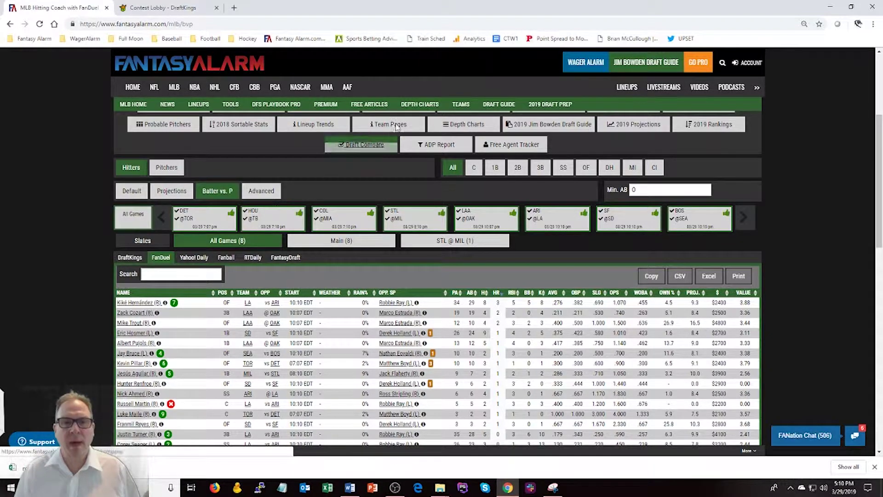
# - Open the Hitting Coach dashboard in its Default view and look over the hitter statistics
pyautogui.scroll(4, 483, 147)
pyautogui.scroll(-2, 568, 186)
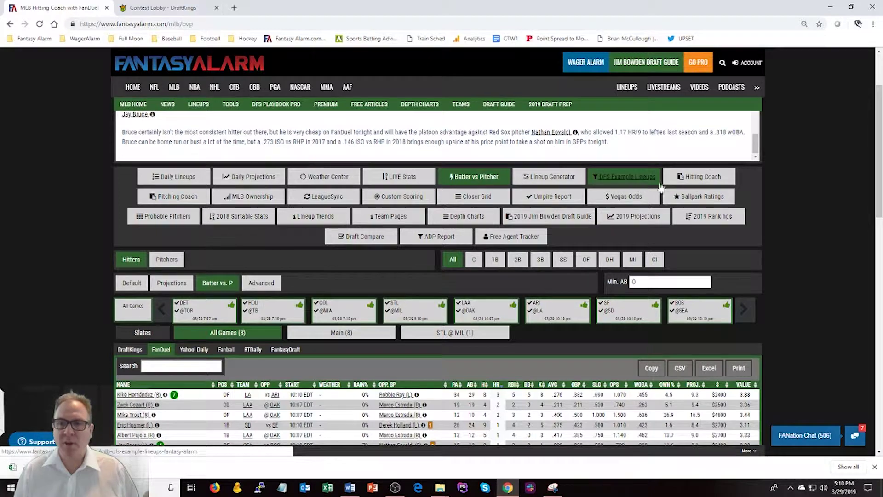
pyautogui.scroll(-2, 263, 267)
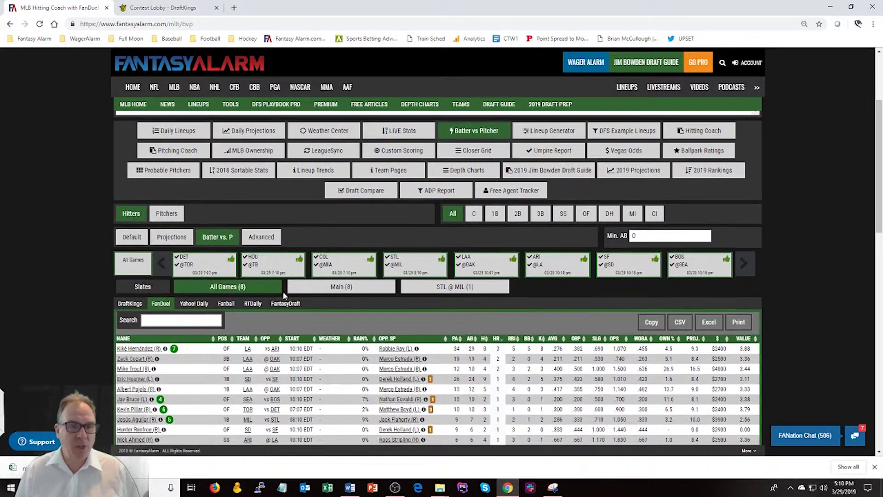
pyautogui.scroll(1, 384, 299)
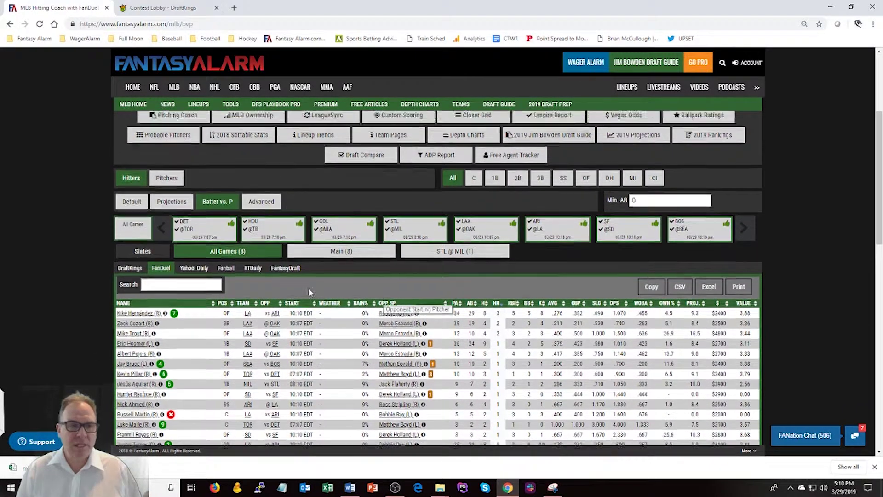
pyautogui.click(131, 237)
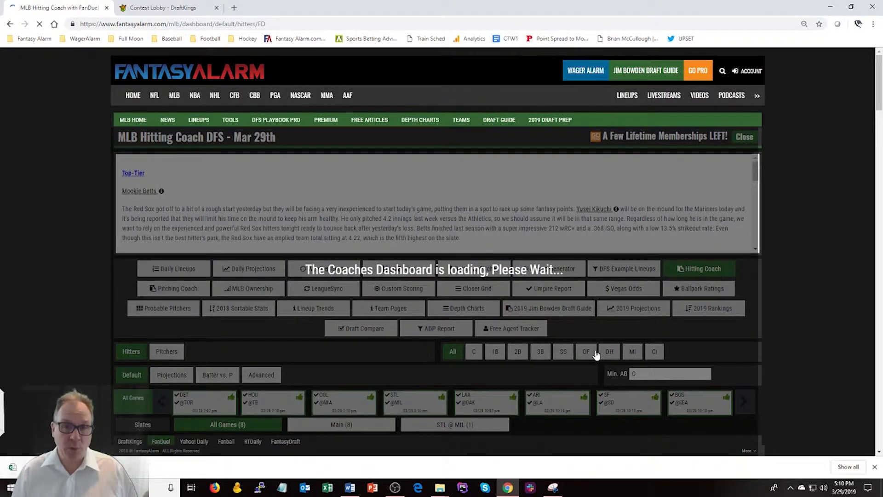
pyautogui.scroll(-4, 597, 354)
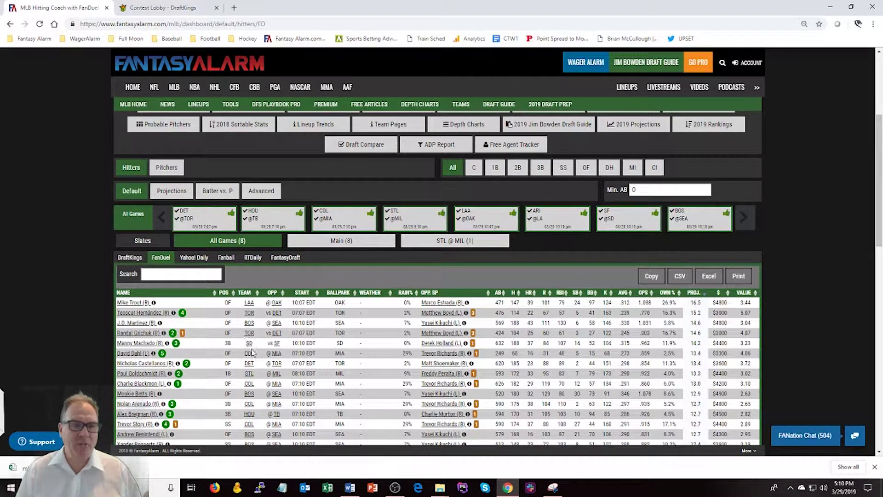
# - Switch the Hitting Coach to the Advanced view and examine the hitters' OPS, ISO and wOBA splits
pyautogui.click(260, 191)
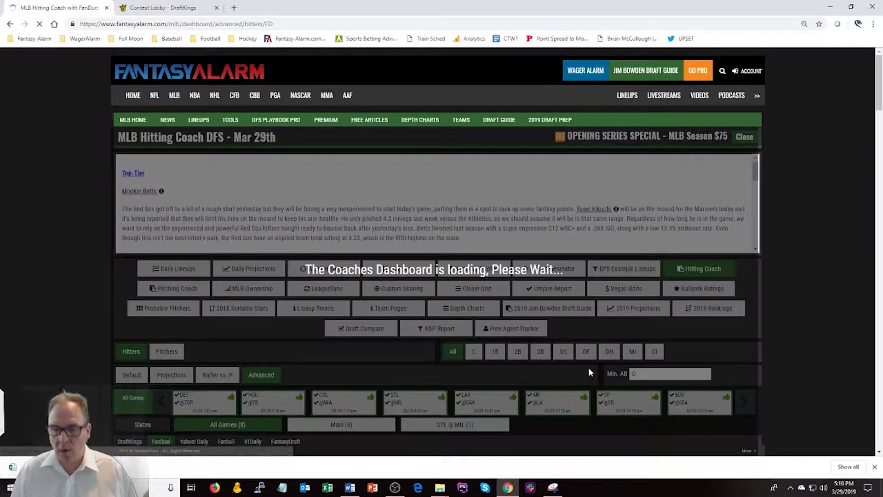
pyautogui.scroll(-6, 559, 356)
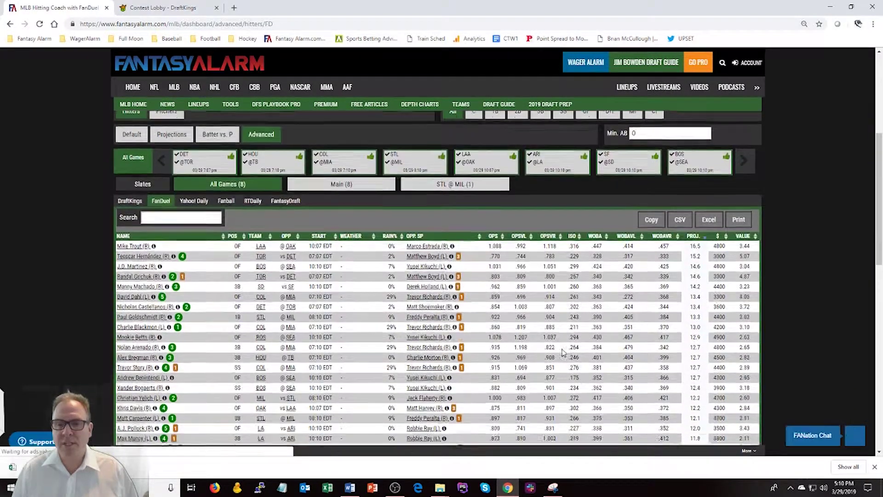
pyautogui.scroll(1, 593, 258)
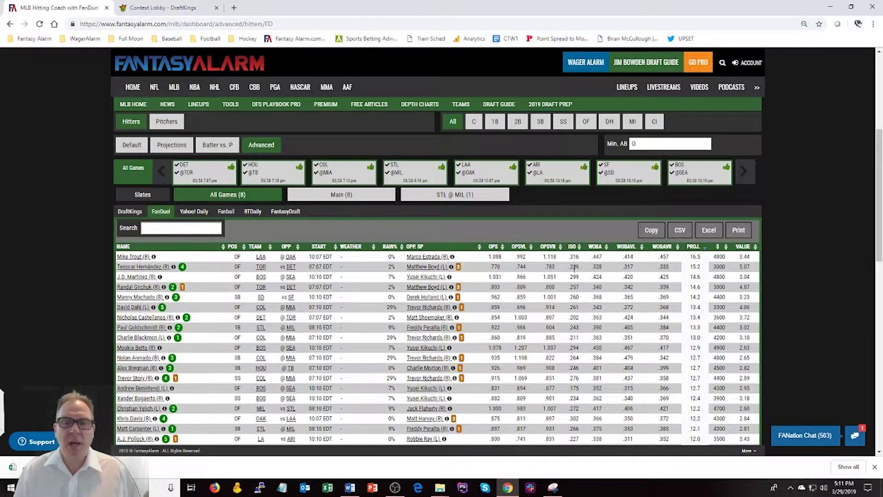
pyautogui.scroll(1, 573, 205)
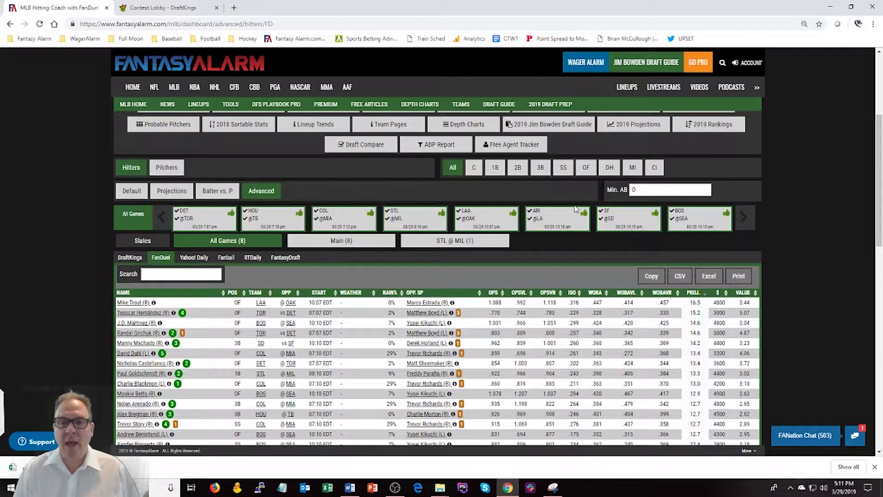
# - Switch the Advanced view from hitters to pitchers and look over the full pitcher table
pyautogui.click(163, 167)
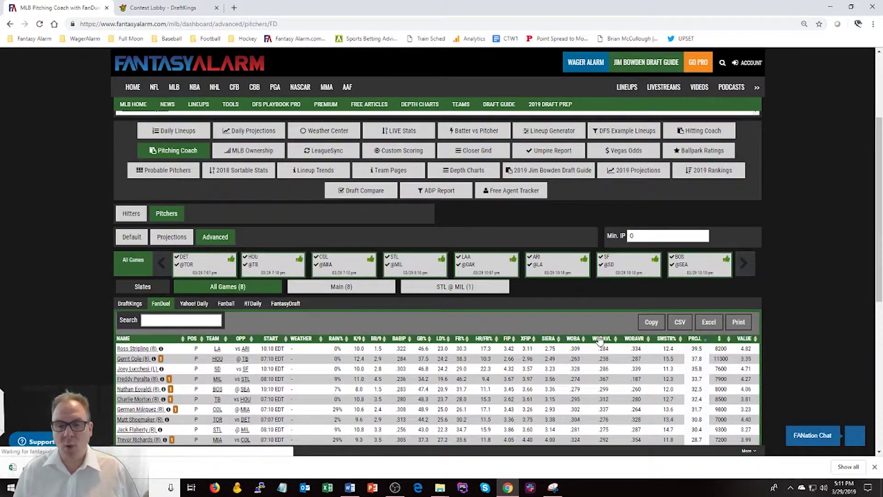
pyautogui.scroll(-1, 538, 377)
pyautogui.scroll(-1, 601, 353)
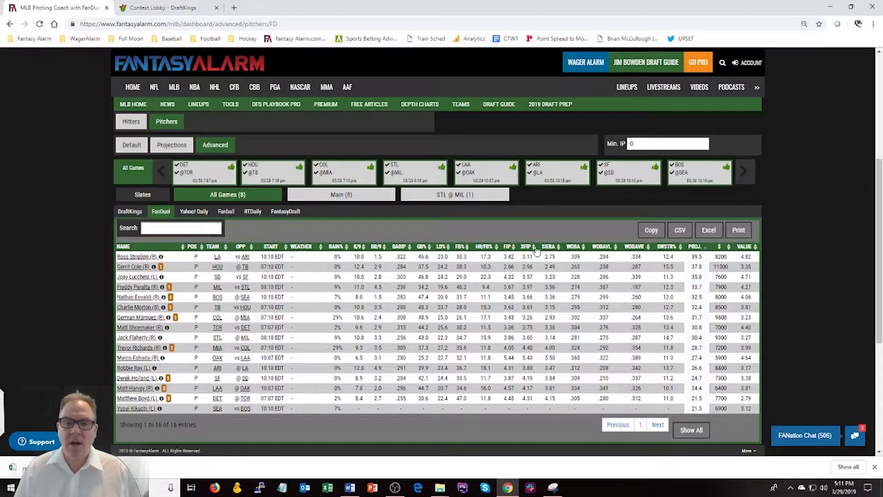
# - Sort the pitchers by FIP and then by FB%, each in descending and then ascending order
pyautogui.click(508, 247)
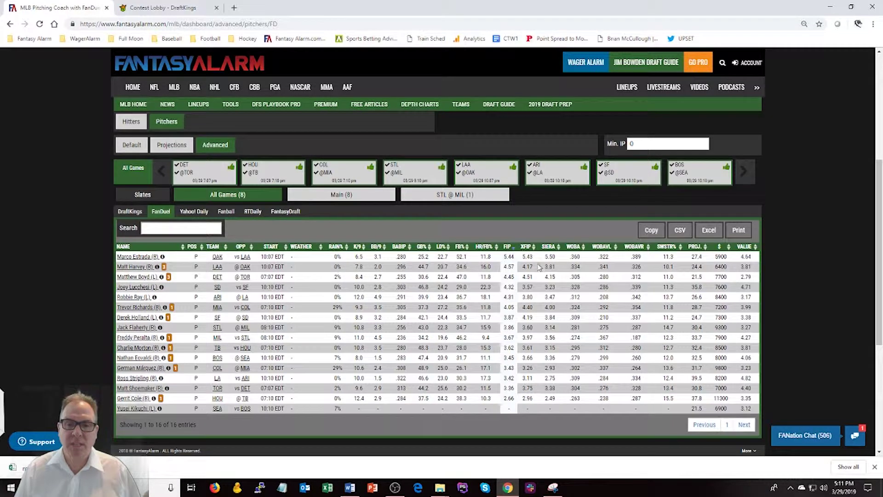
pyautogui.click(507, 248)
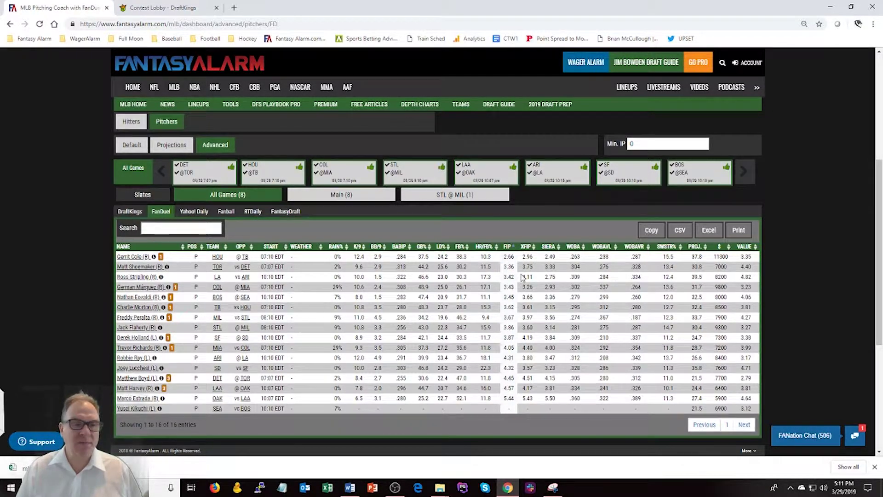
pyautogui.click(459, 248)
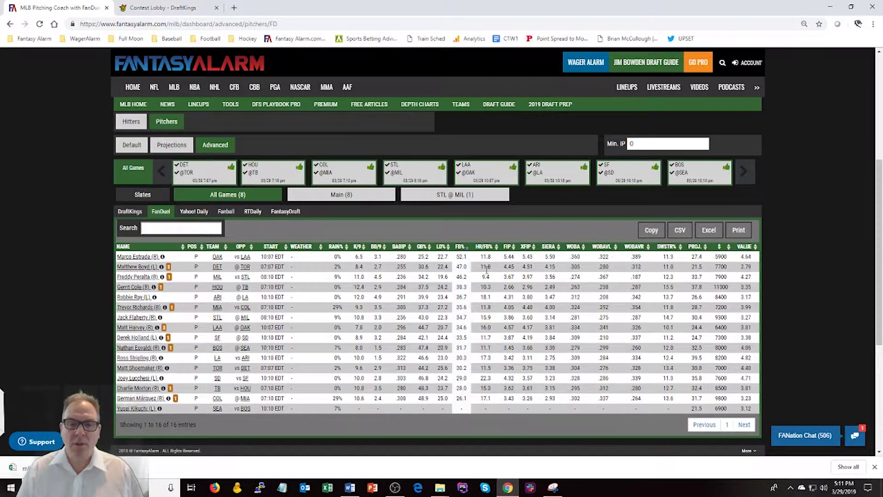
pyautogui.click(460, 247)
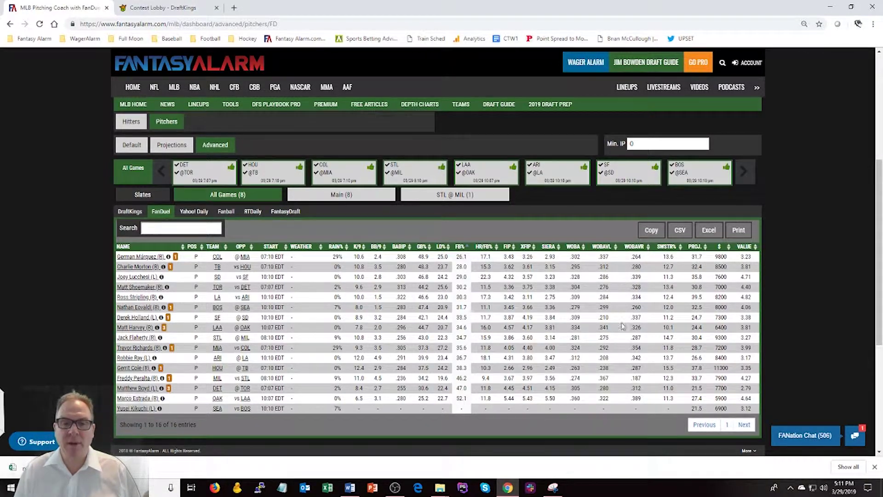
# - Open the Umpire Report and review the umpires' over/under percentages, strikeouts, walks and runs
pyautogui.scroll(4, 425, 336)
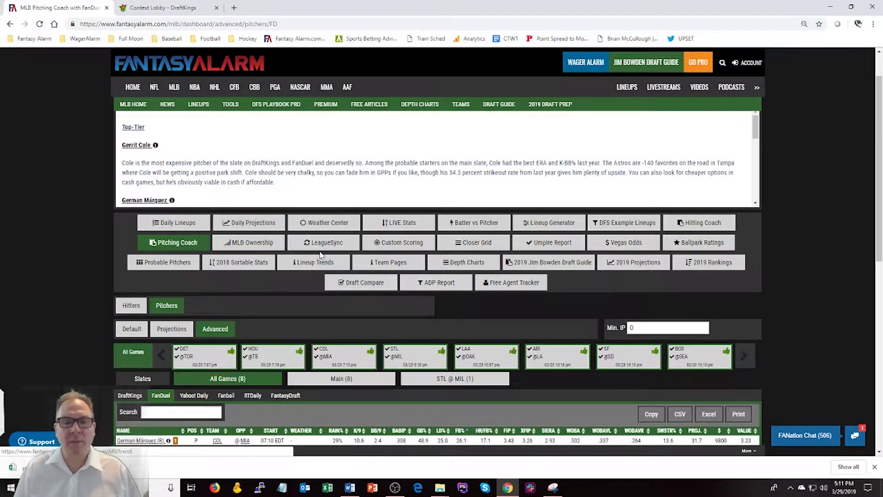
pyautogui.click(548, 246)
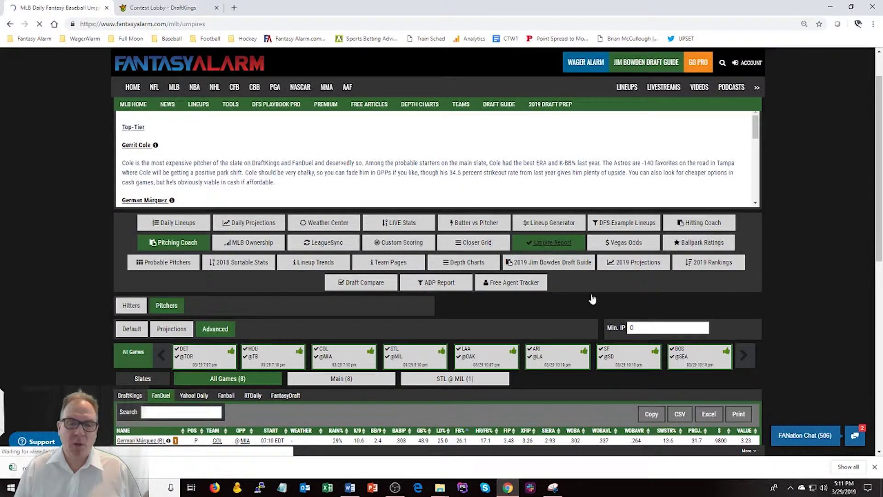
pyautogui.scroll(-5, 527, 370)
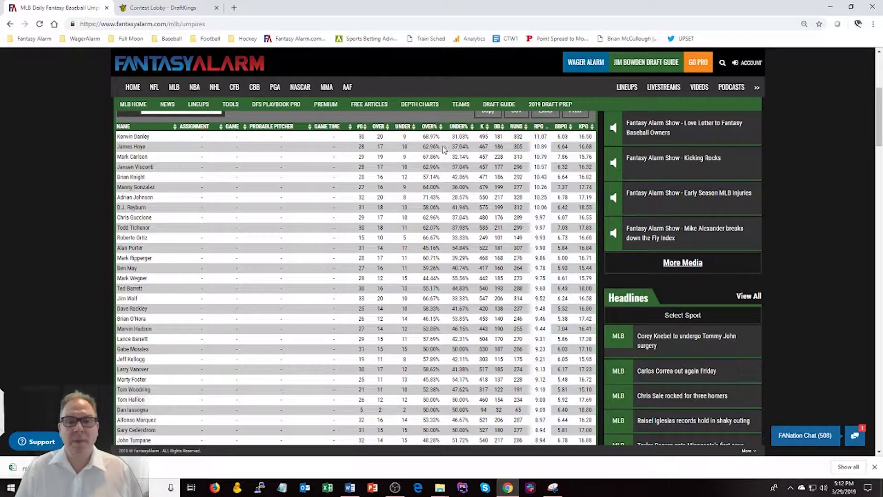
pyautogui.doubleClick(498, 136)
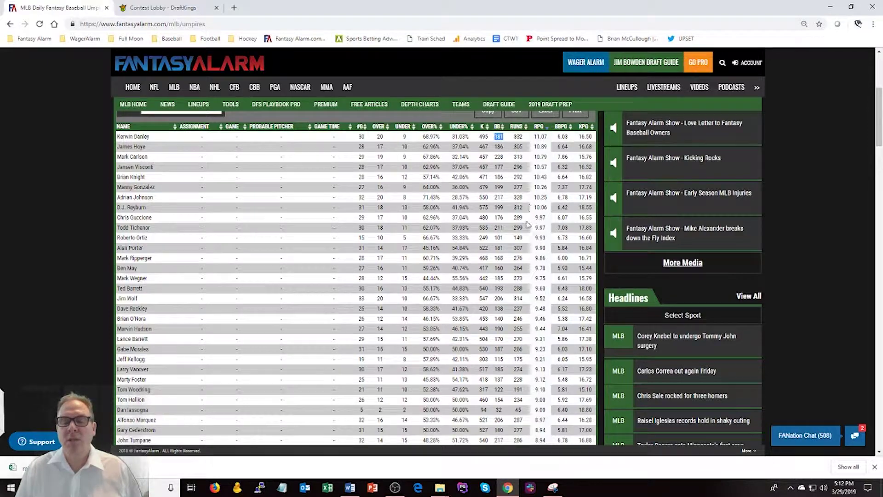
pyautogui.scroll(4, 524, 226)
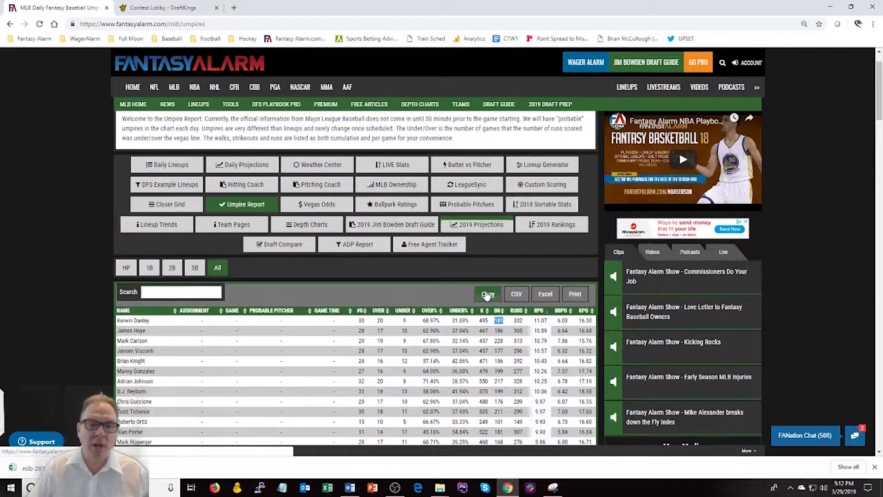
# - Open the Vegas Odds page and look over the MLB odds with implied runs
pyautogui.click(320, 204)
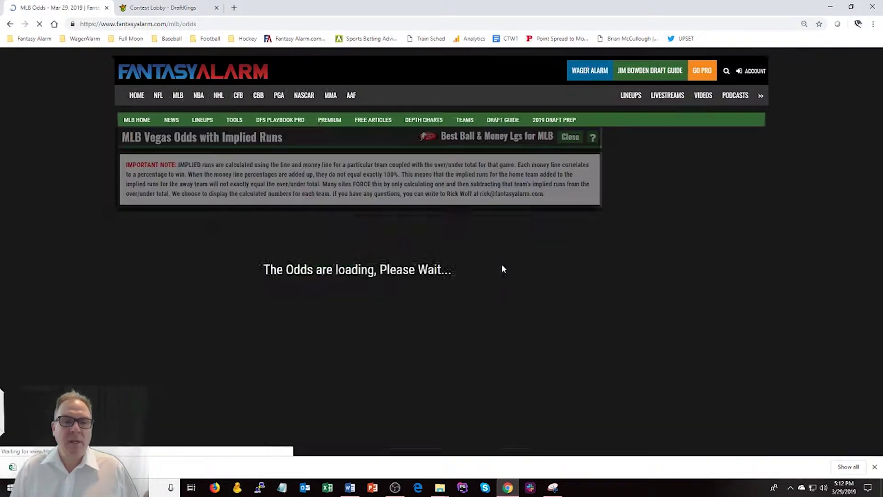
pyautogui.scroll(-2, 555, 257)
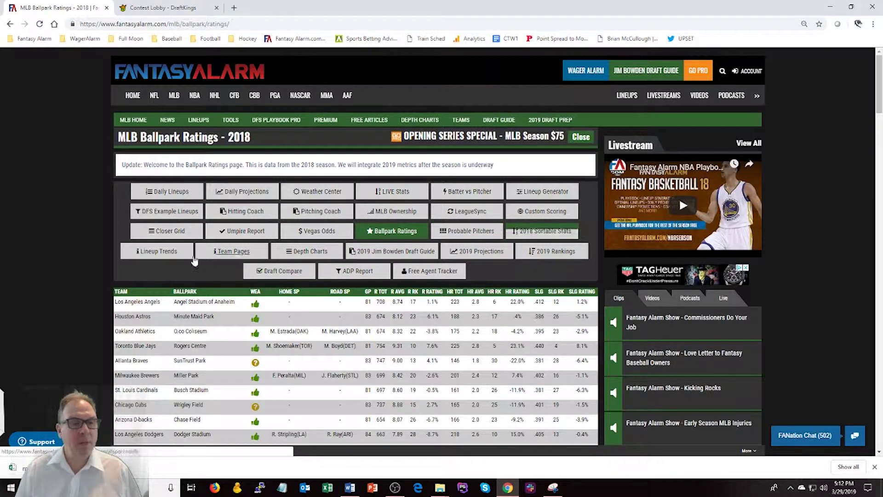
# - Open the Depth Charts and review the New York Mets' position depth, disabled list and last lineups
pyautogui.click(304, 252)
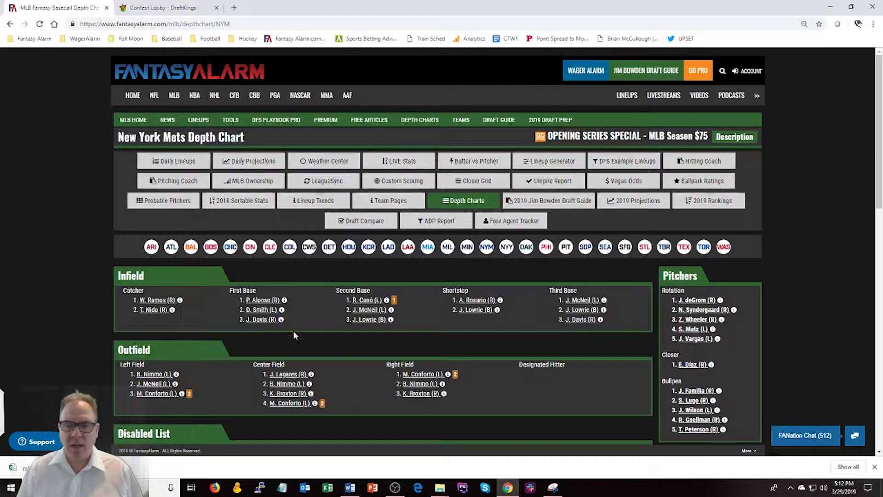
pyautogui.scroll(-7, 747, 344)
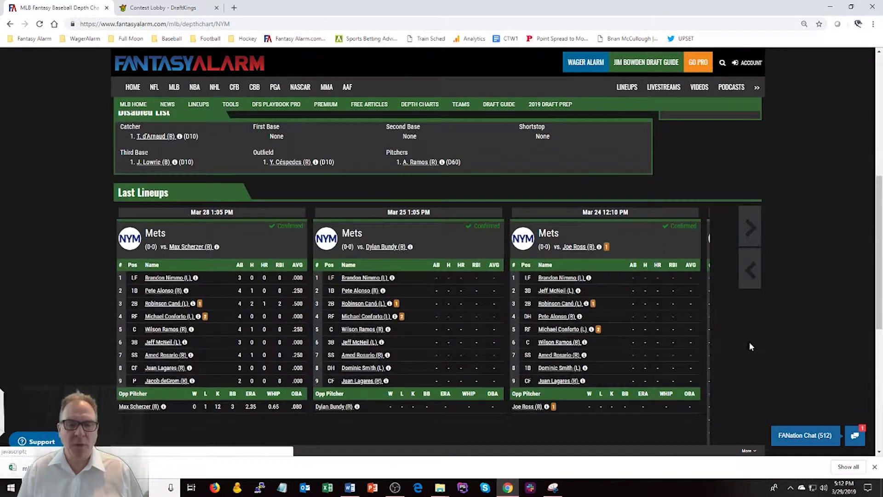
pyautogui.scroll(-1, 749, 341)
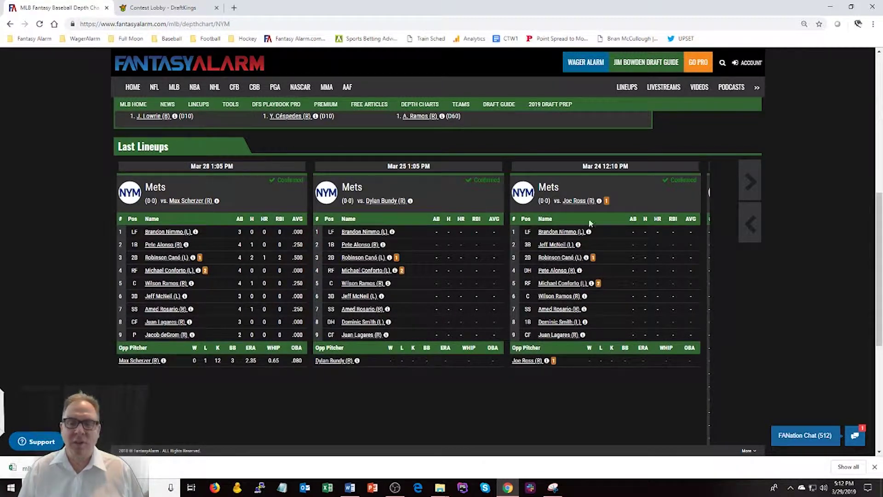
# - Browse the Mets' last lineups back through the older March games and return to the Mar 28 game
pyautogui.click(749, 180)
pyautogui.click(749, 181)
pyautogui.click(750, 181)
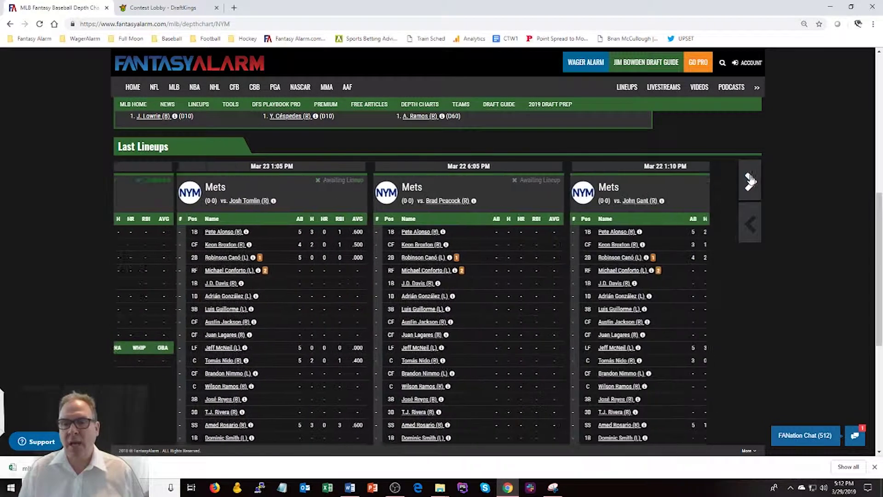
pyautogui.click(750, 181)
pyautogui.click(753, 212)
pyautogui.click(753, 213)
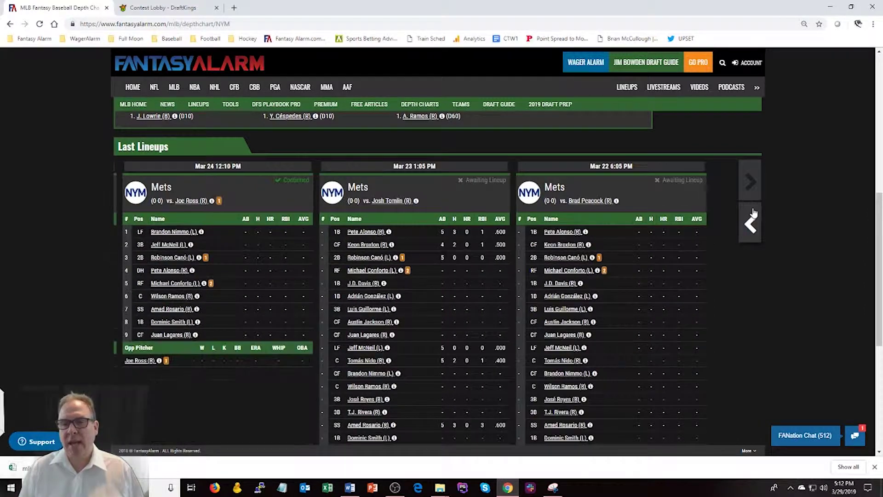
pyautogui.click(752, 212)
pyautogui.click(752, 213)
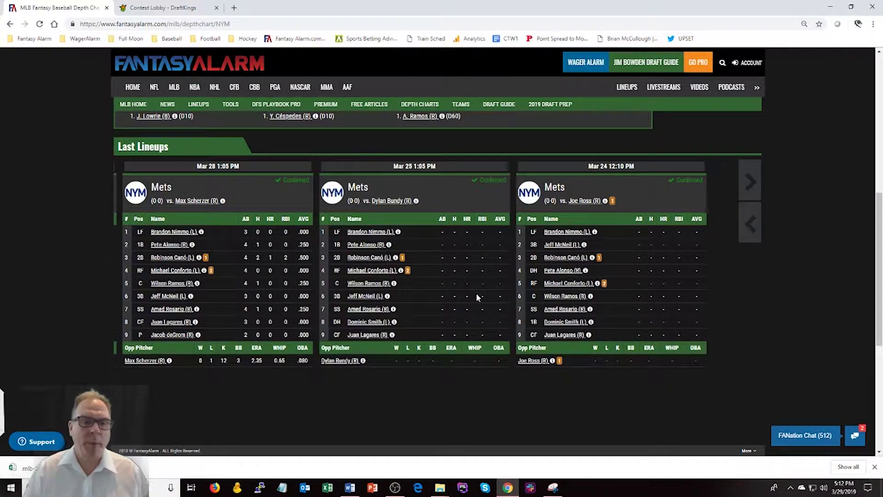
pyautogui.scroll(4, 610, 282)
pyautogui.scroll(4, 610, 282)
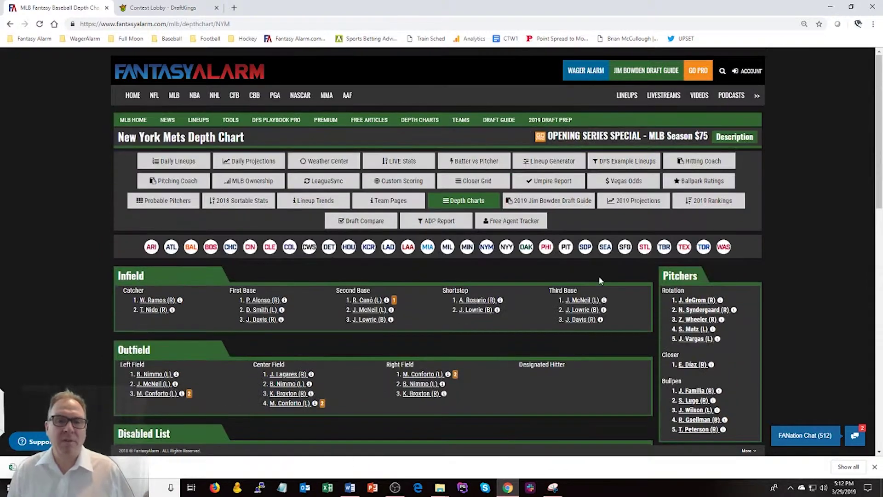